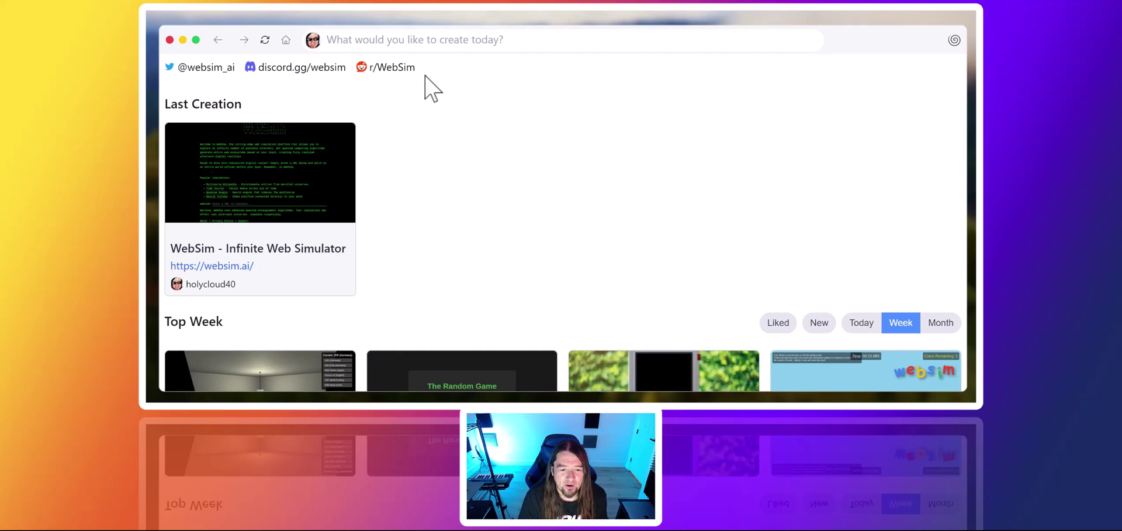
Check which AI models are available for generating pages, keeping Sonnet 3.5 selected
click(396, 49)
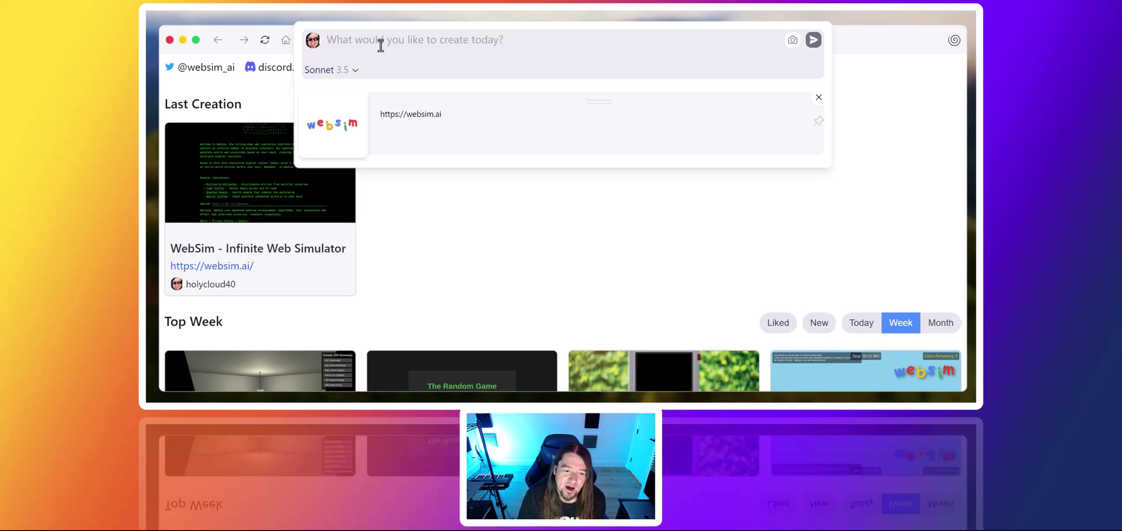
click(353, 71)
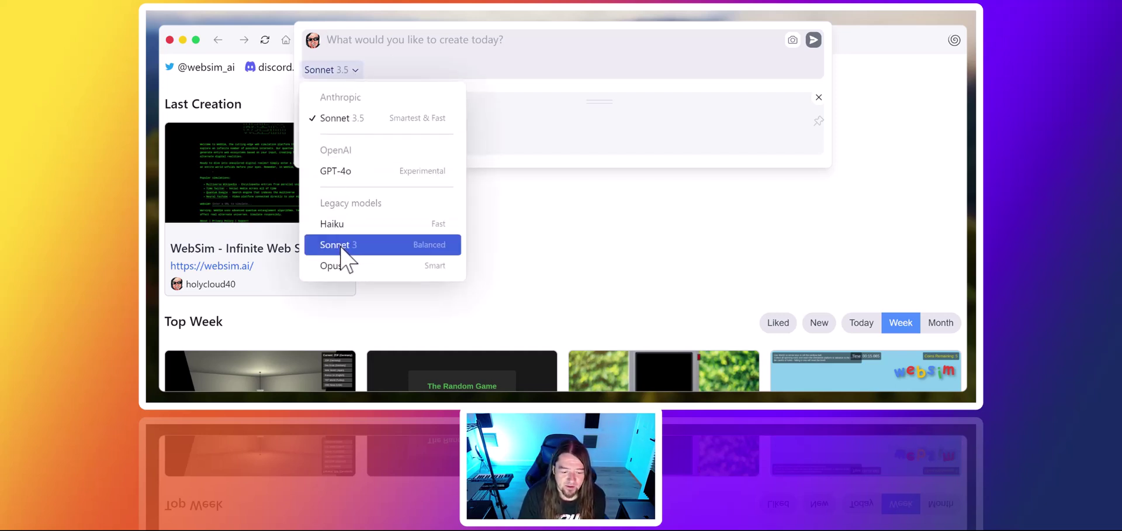
click(374, 42)
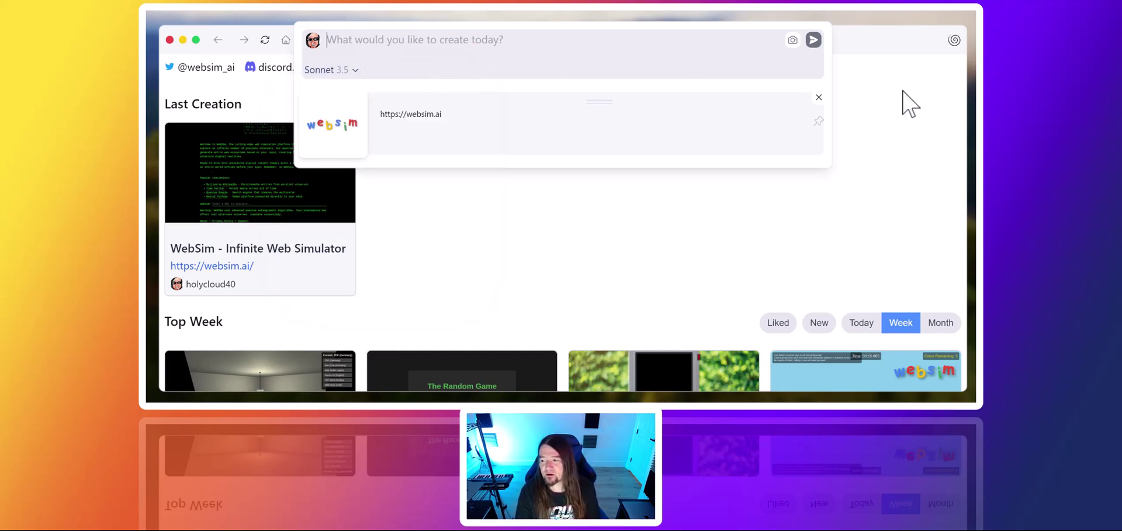
click(886, 55)
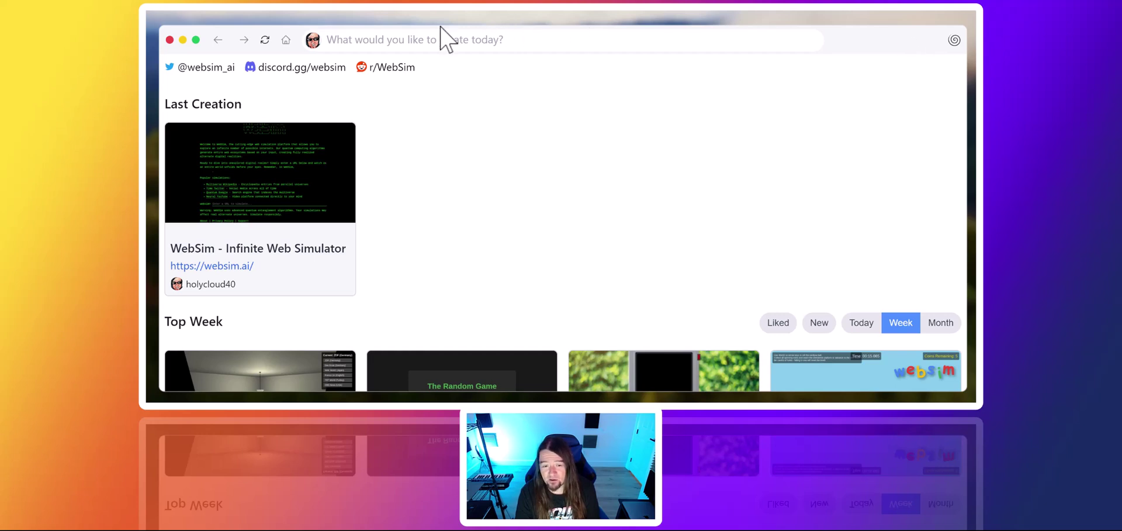
Look through the week's top creations on the home page
click(357, 41)
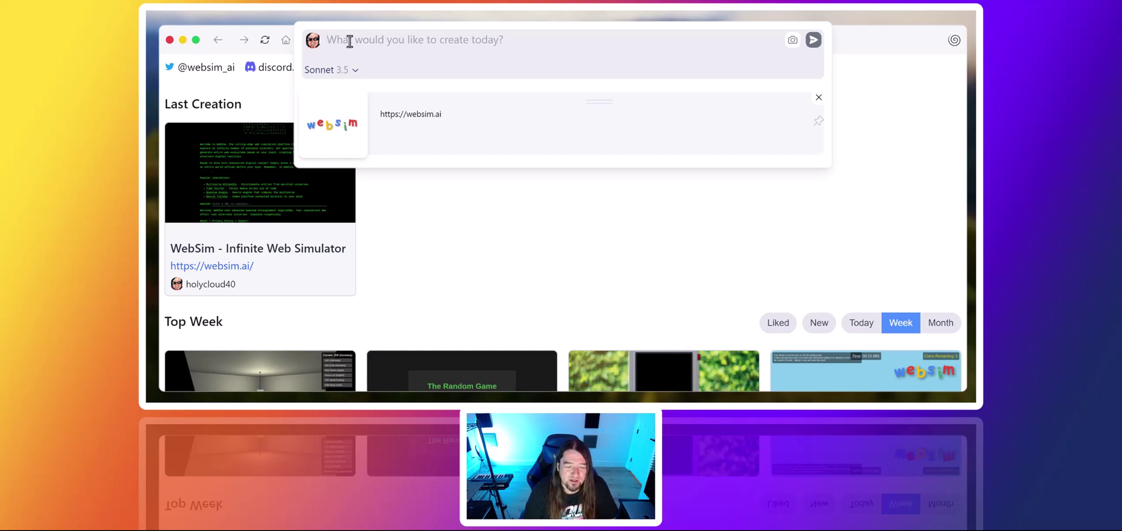
click(276, 100)
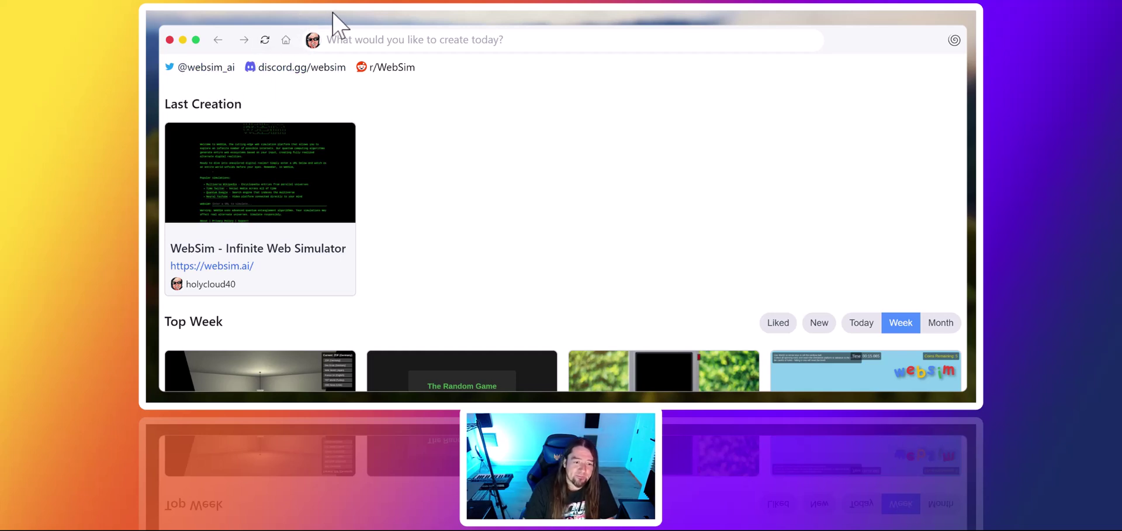
click(344, 40)
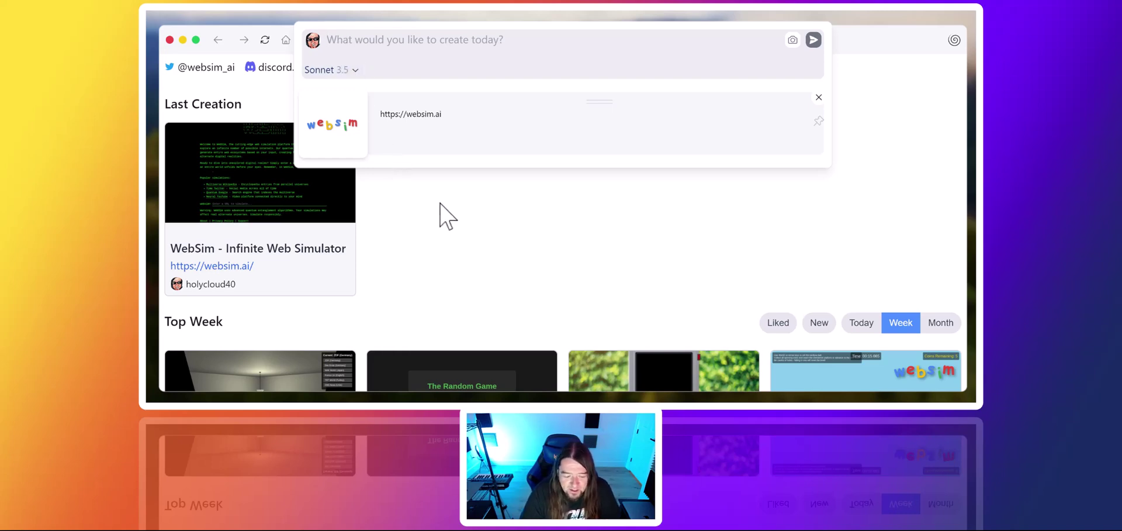
scroll(449, 215, down, 4)
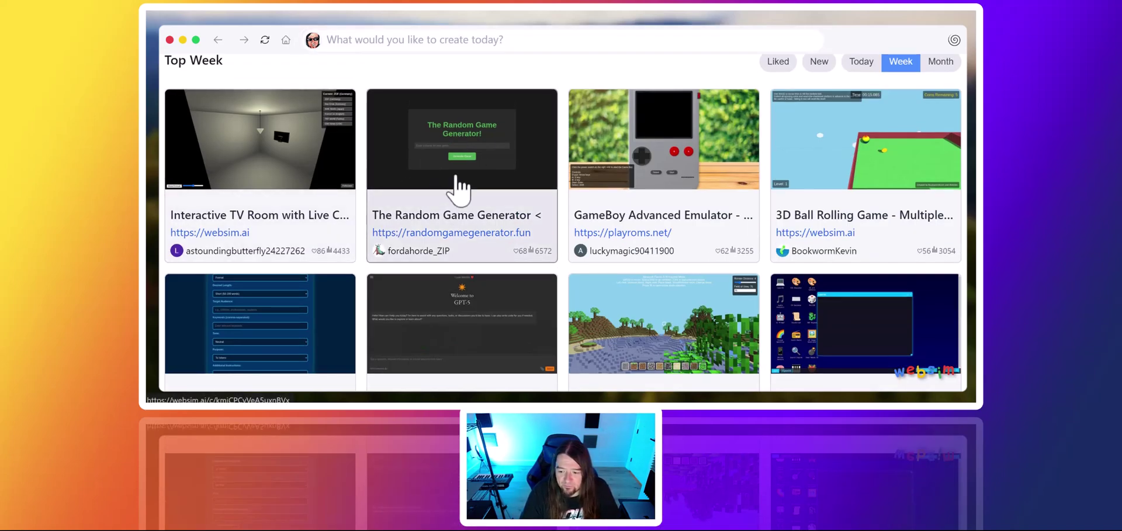
scroll(500, 202, down, 4)
scroll(501, 200, up, 9)
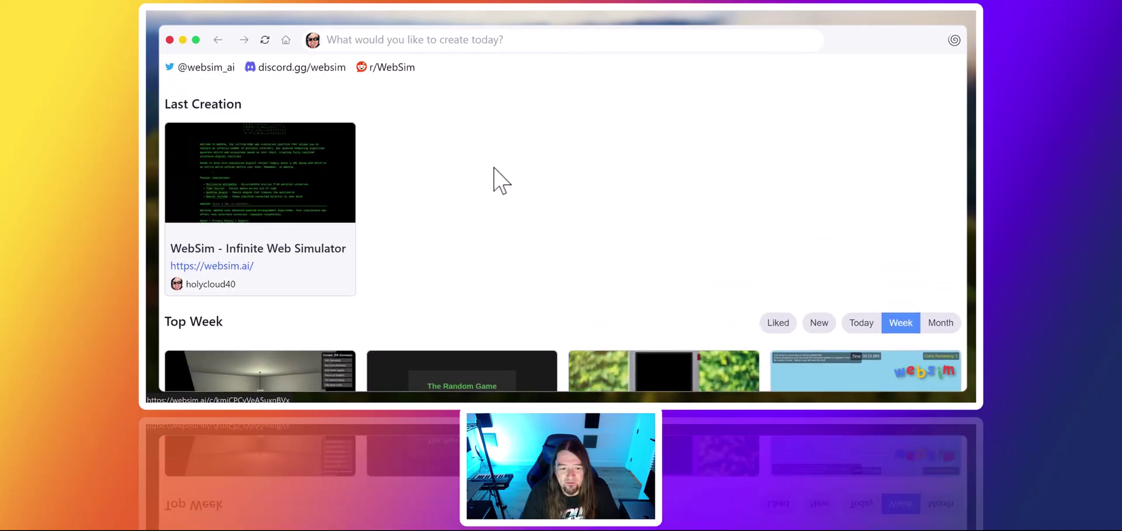
Generate a simulated website from the address excite-surfer.com
click(361, 36)
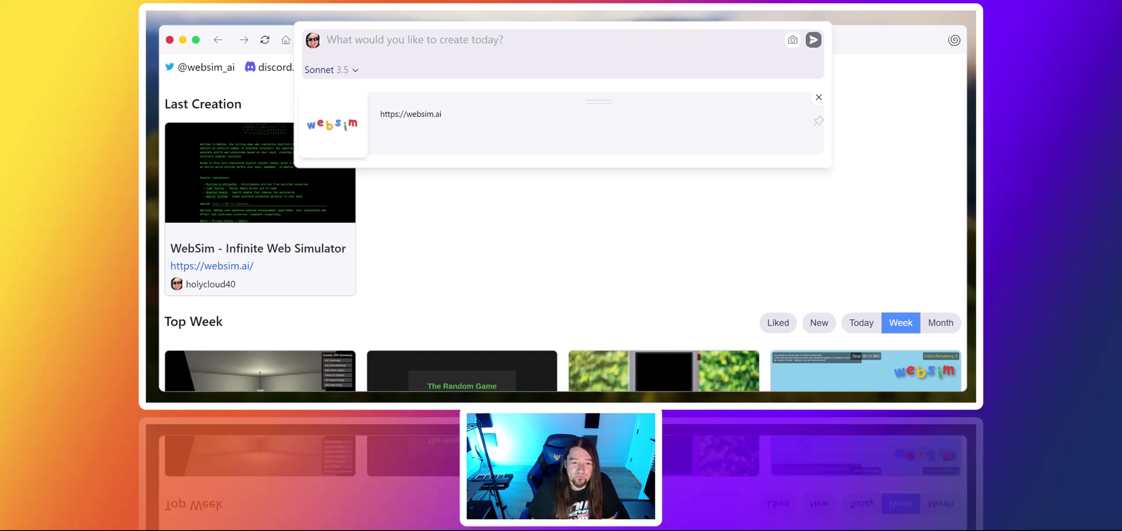
text(excite)
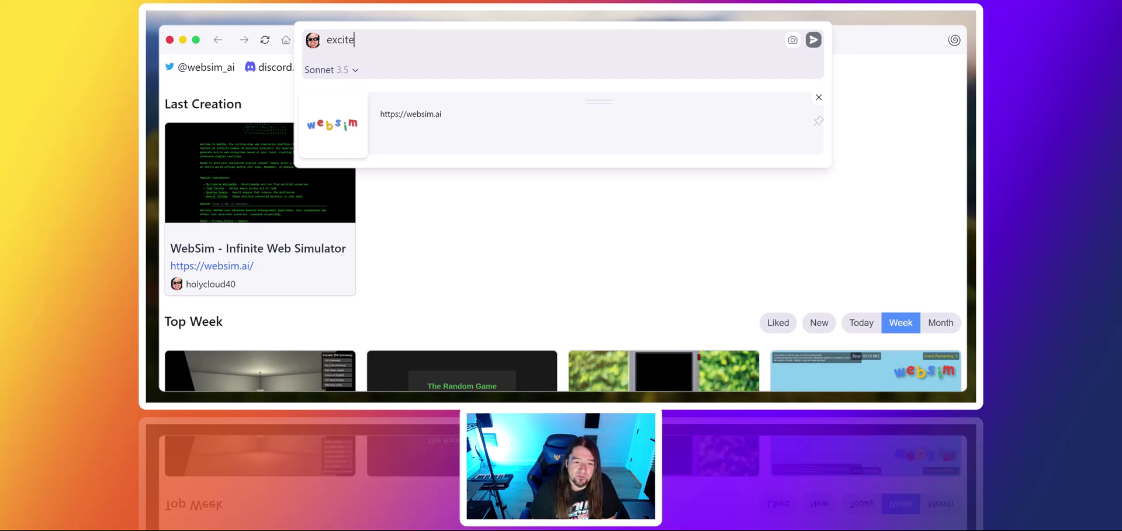
key(BackSpace)
key(BackSpace)
key(BackSpace)
key(BackSpace)
key(BackSpace)
key(BackSpace)
text(side)
key(BackSpace)
key(BackSpace)
key(BackSpace)
text(excite-surf)
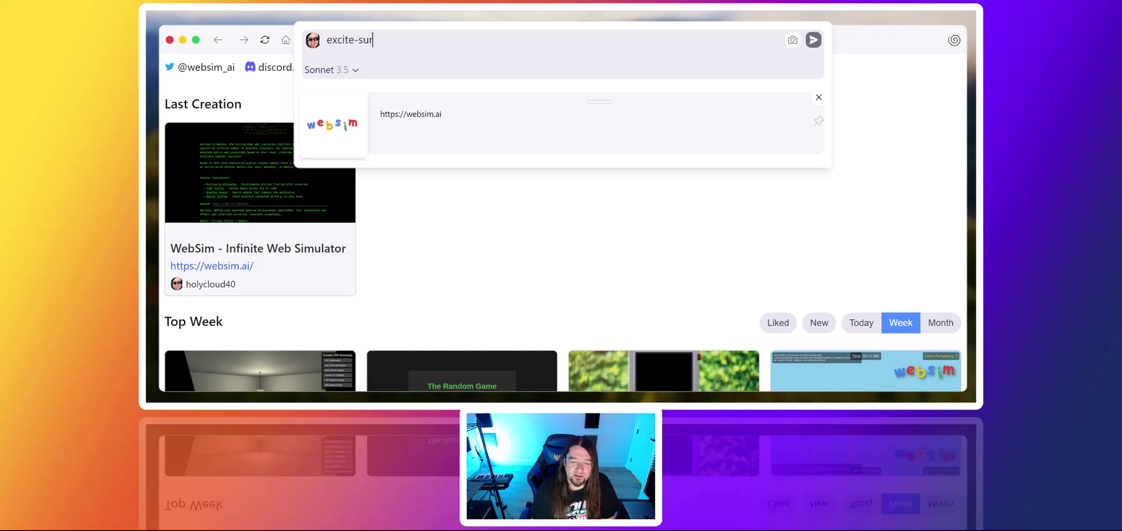
text(er.com)
key(Return)
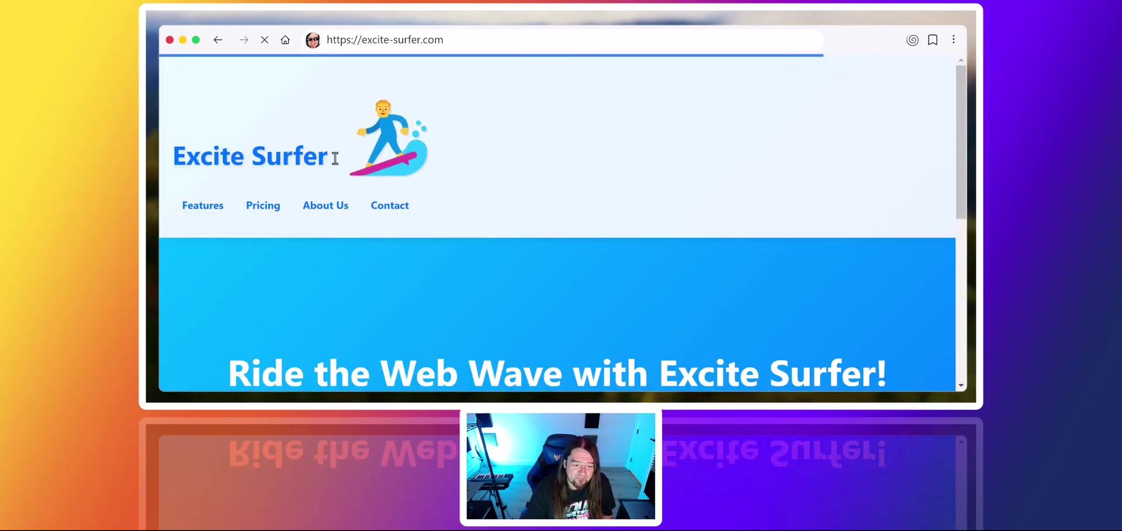
scroll(433, 158, down, 7)
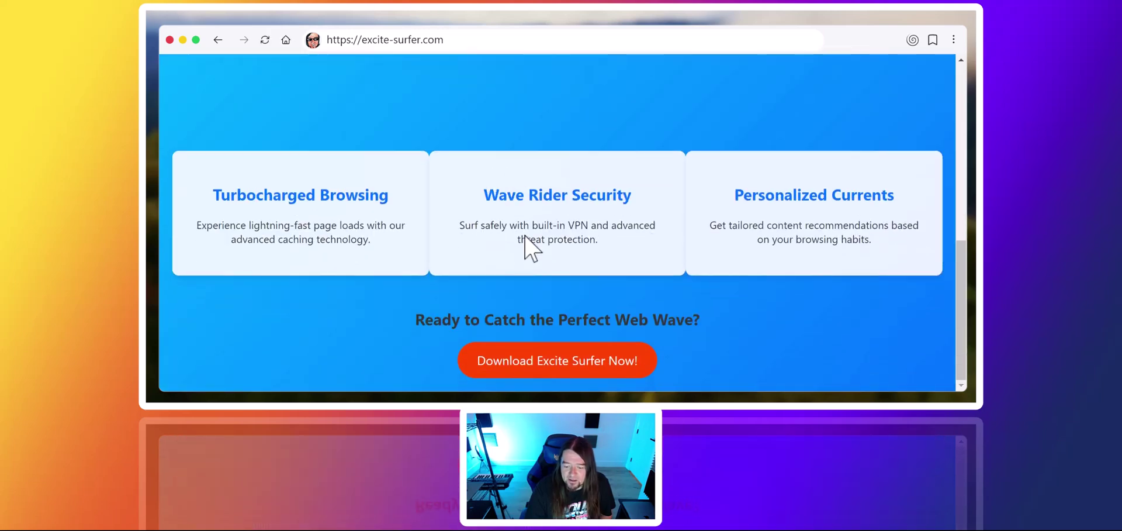
scroll(529, 245, up, 7)
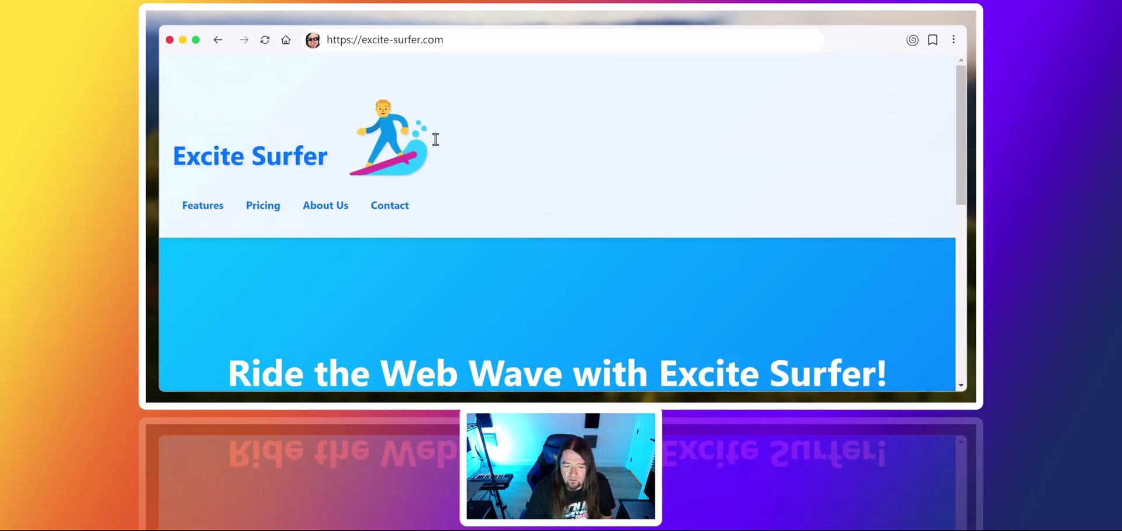
click(431, 40)
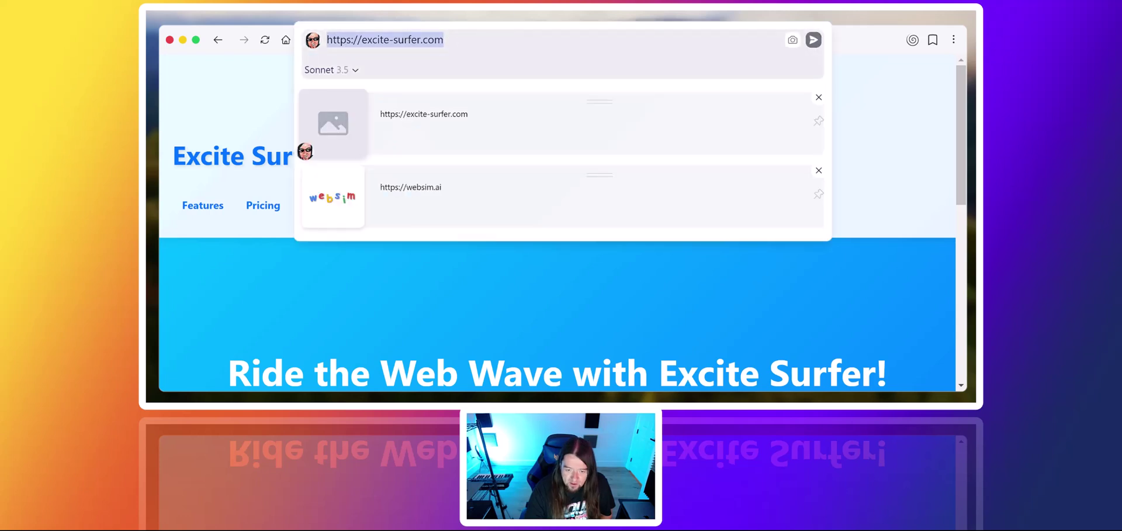
click(492, 31)
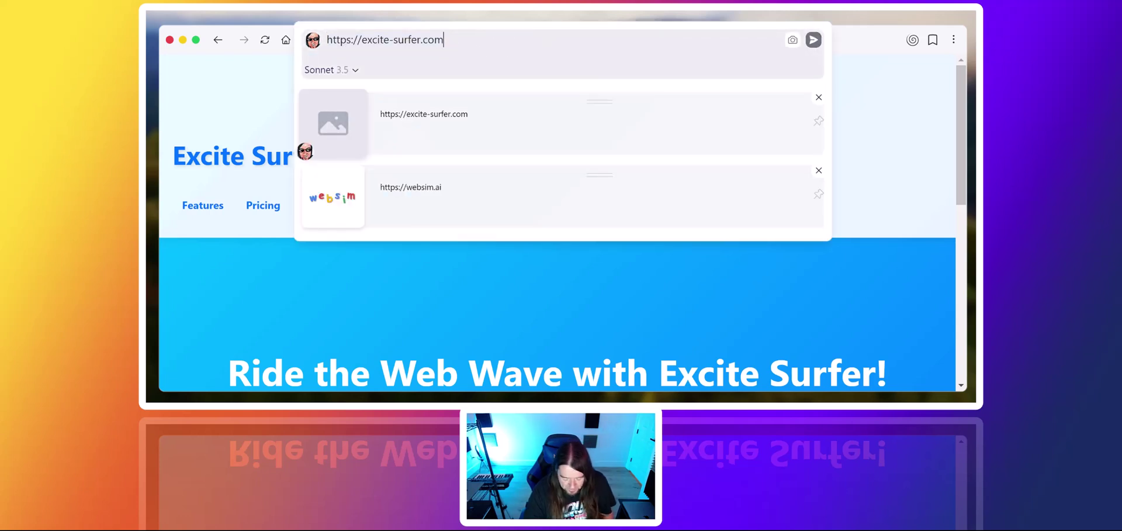
key(BackSpace)
key(BackSpace)
key(BackSpace)
key(BackSpace)
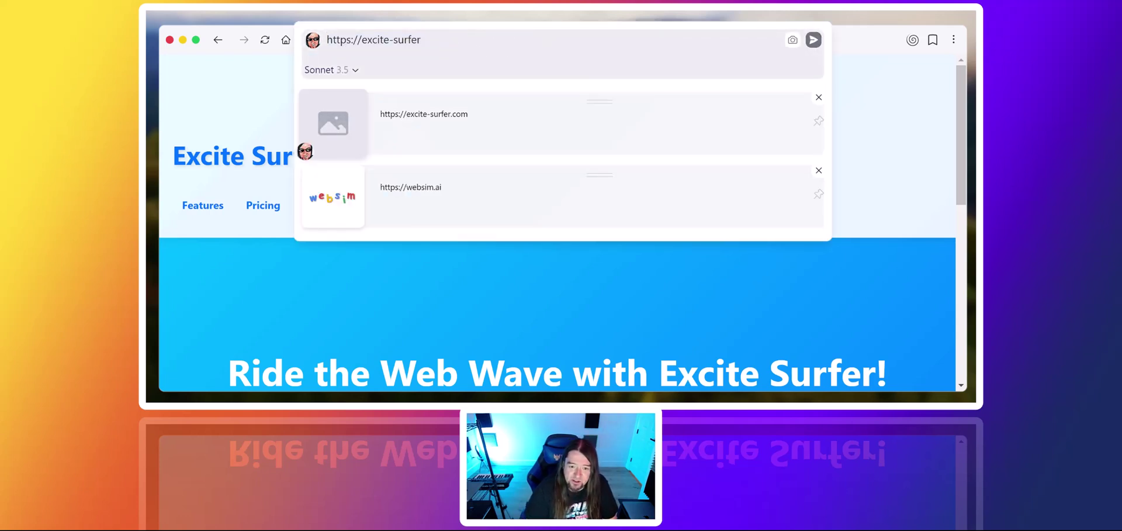
text(-game.com)
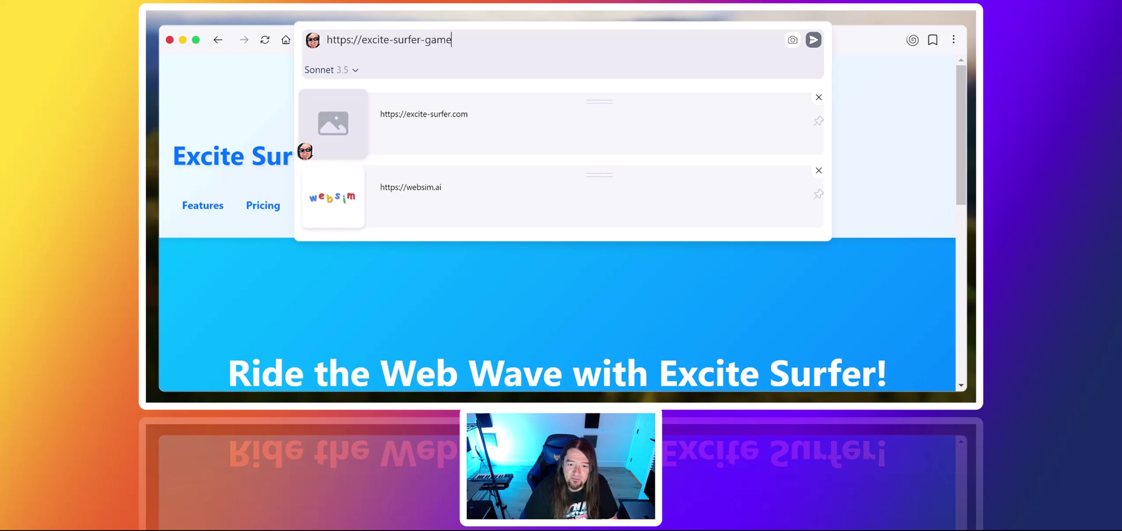
key(Return)
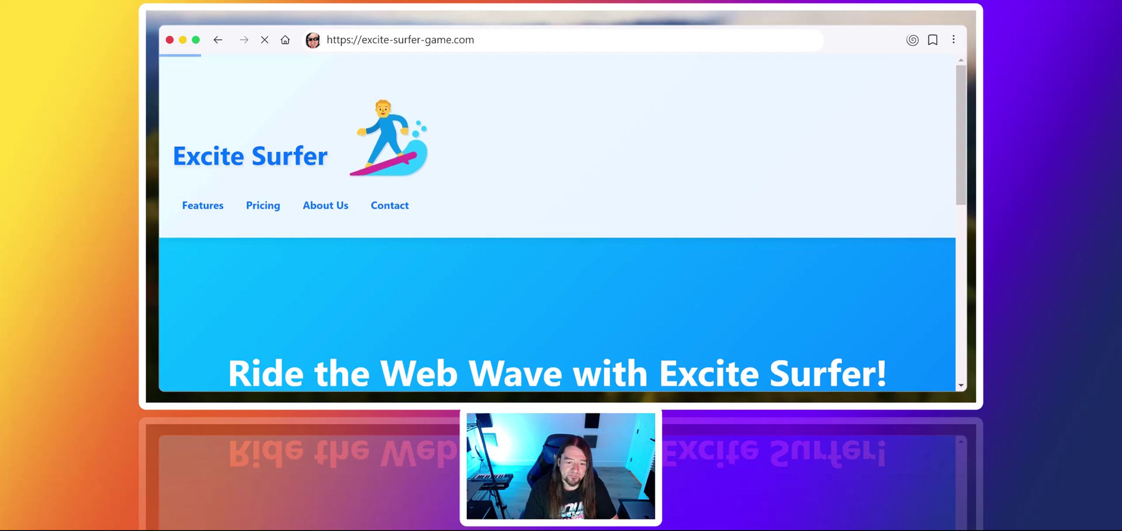
scroll(462, 133, down, 4)
scroll(462, 132, down, 3)
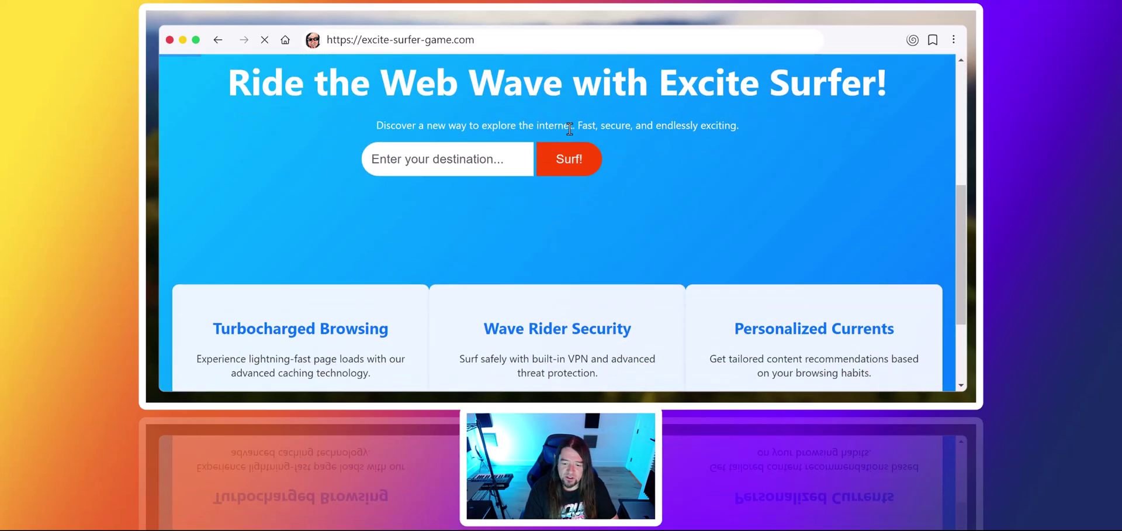
scroll(636, 179, down, 1)
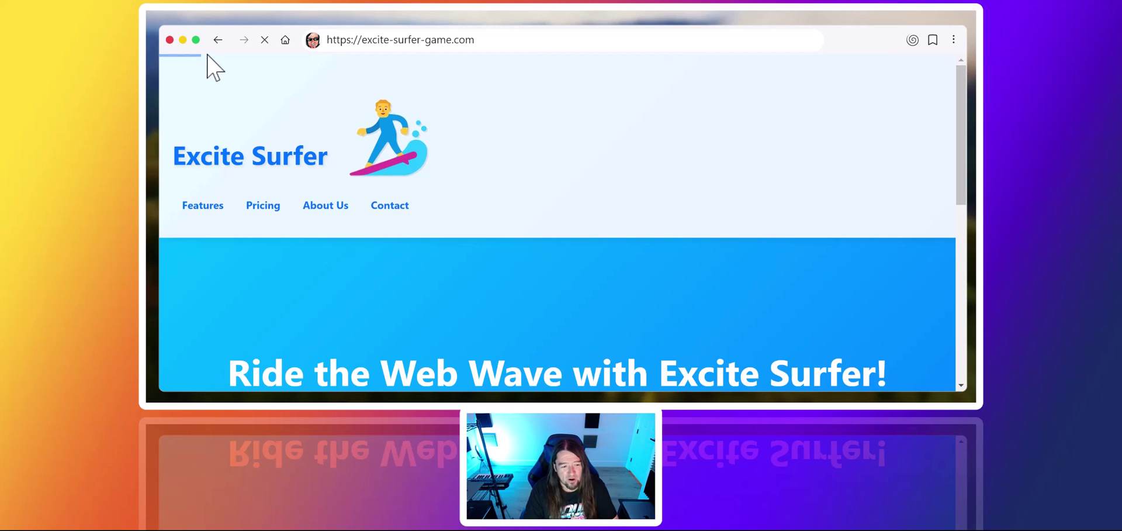
mouse_move(179, 57)
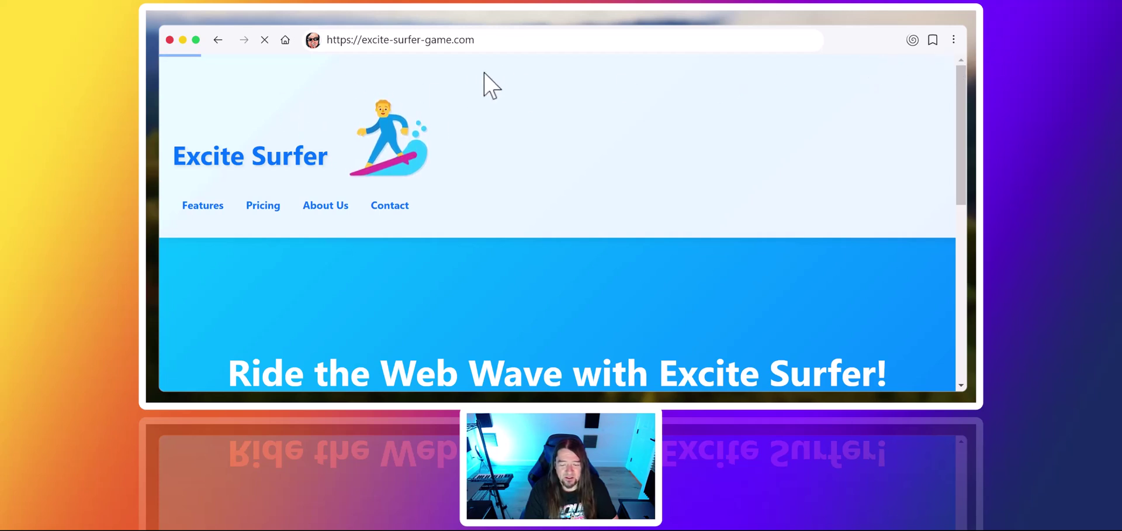
click(550, 48)
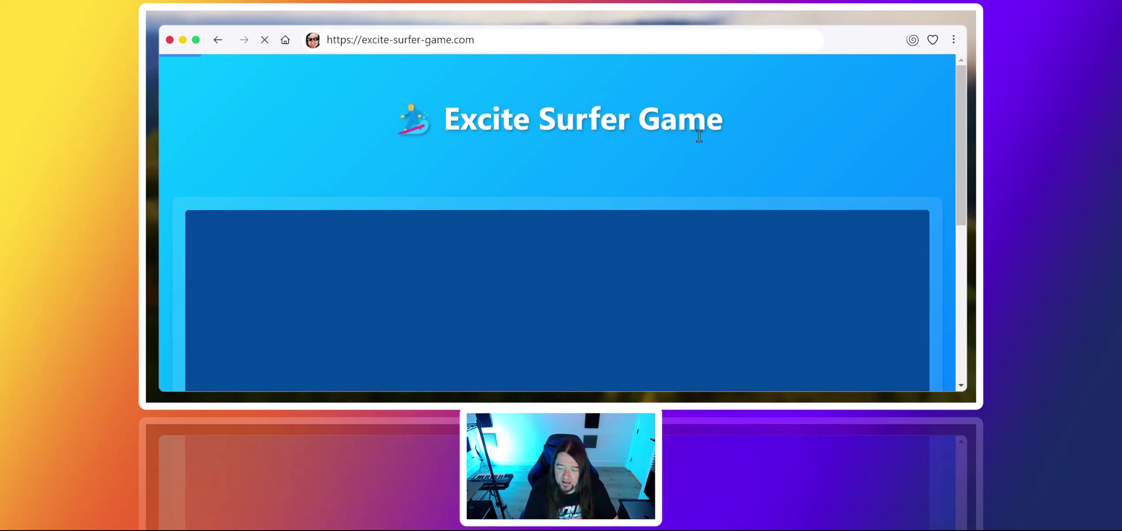
Start the generated Excite Surfer Game and make the green player jump
scroll(698, 137, down, 4)
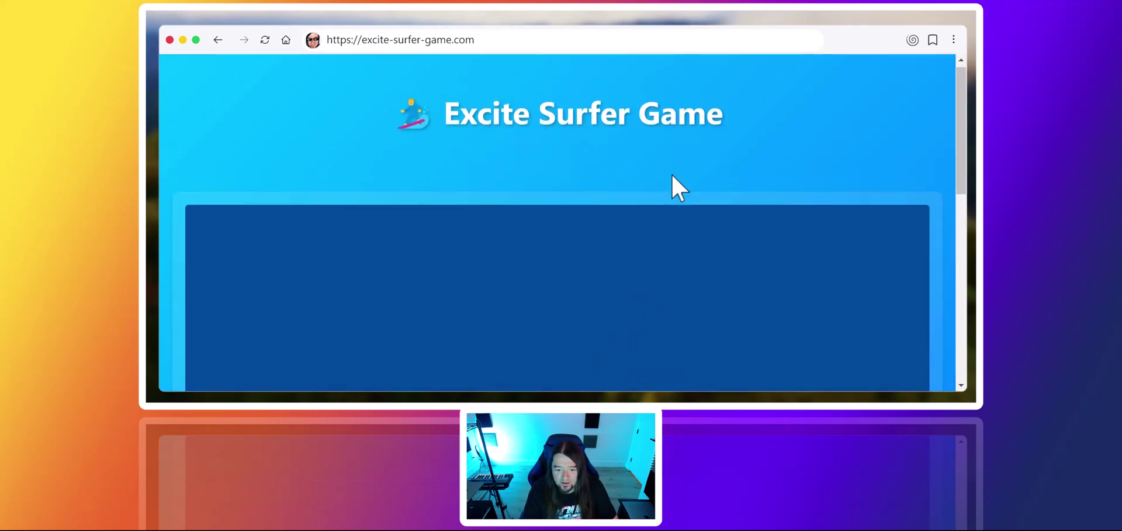
click(534, 368)
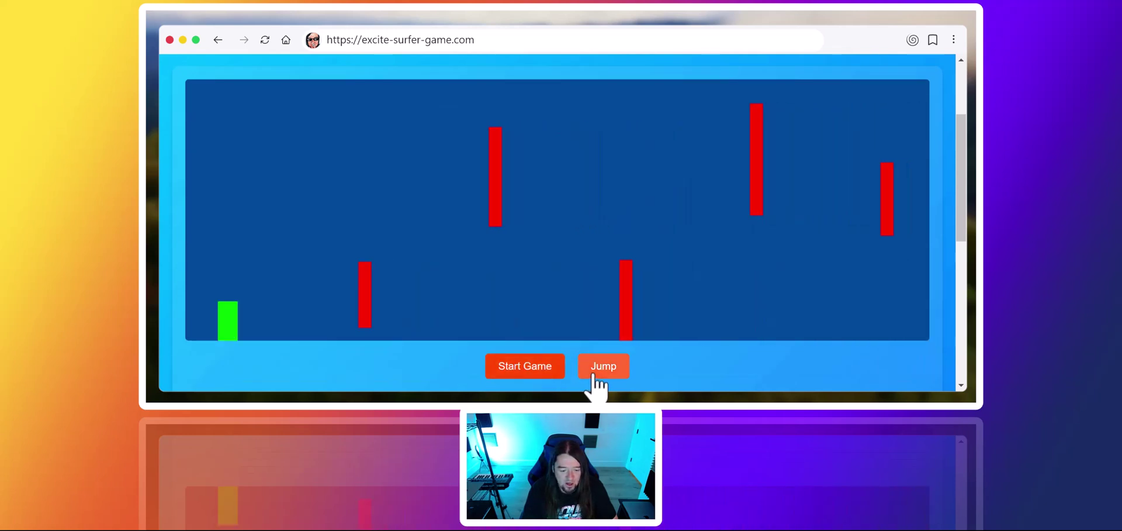
click(595, 377)
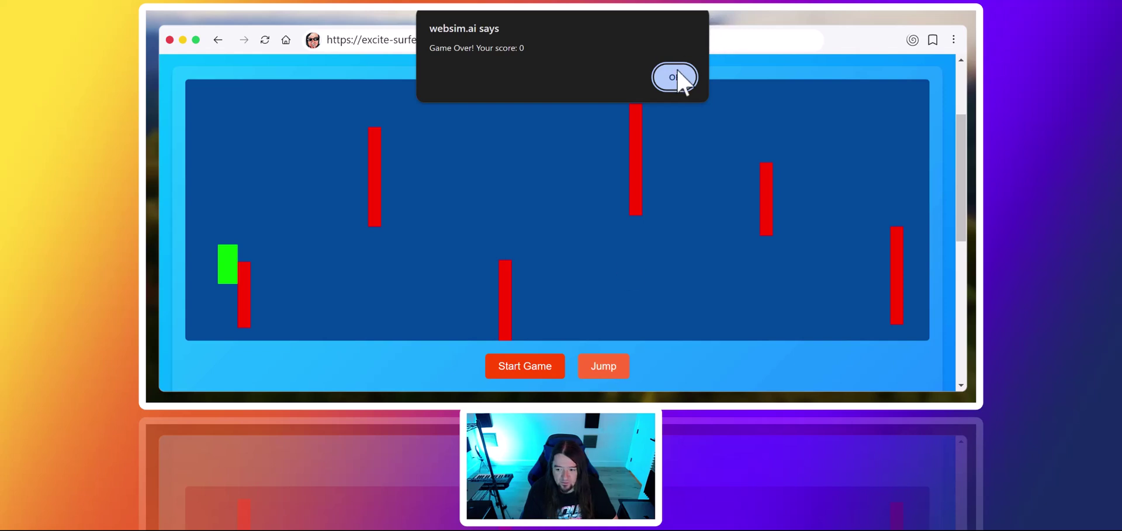
Dismiss the repeated Game Over alerts in the Excite Surfer Game until the game area is reset
click(675, 76)
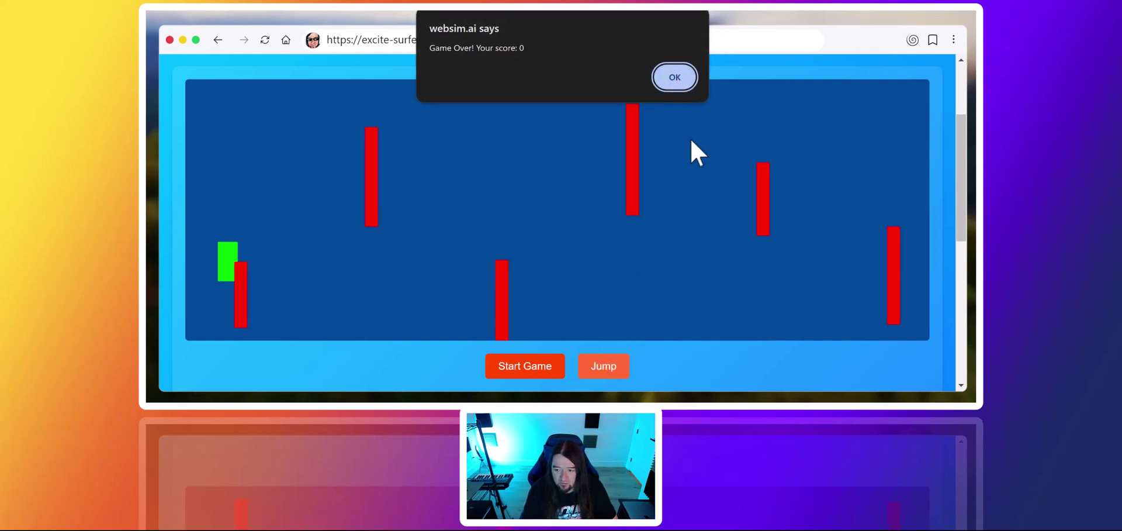
click(674, 78)
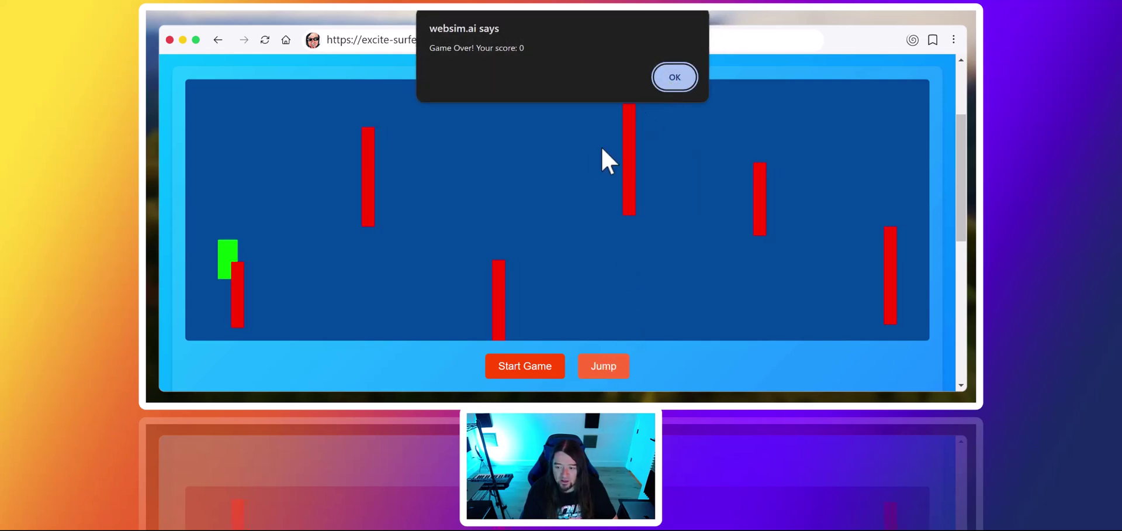
click(679, 83)
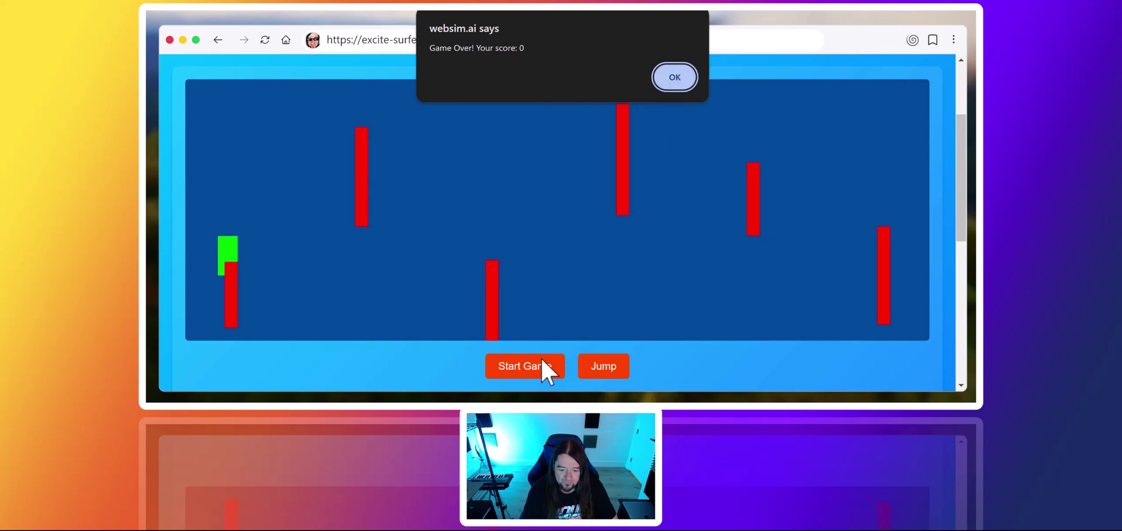
click(675, 76)
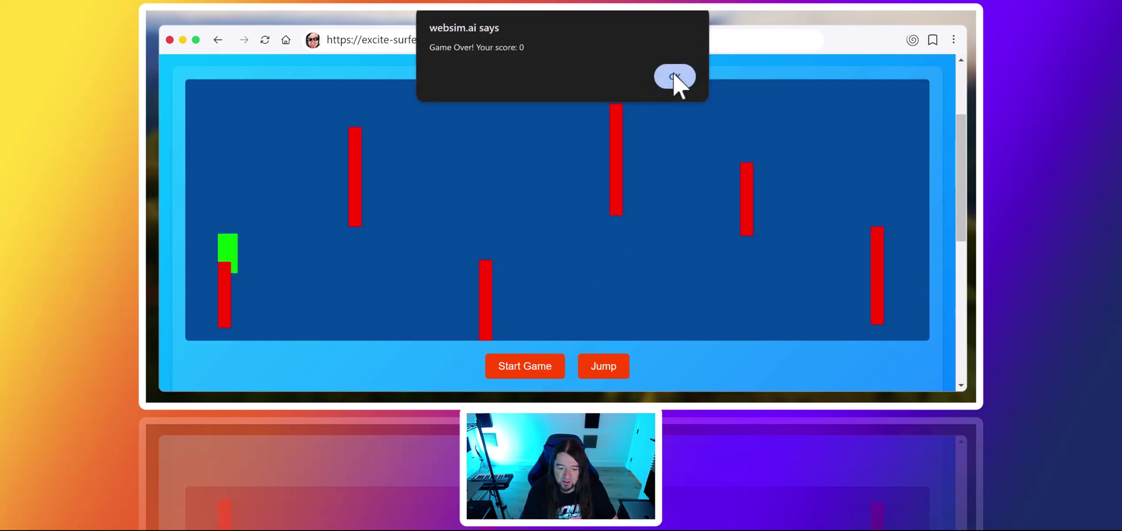
click(673, 76)
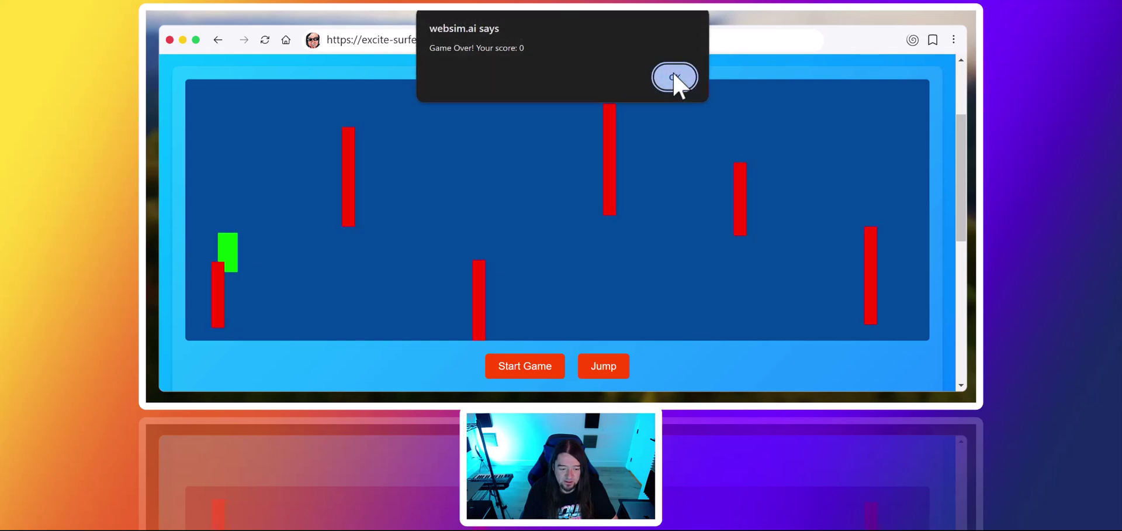
click(674, 76)
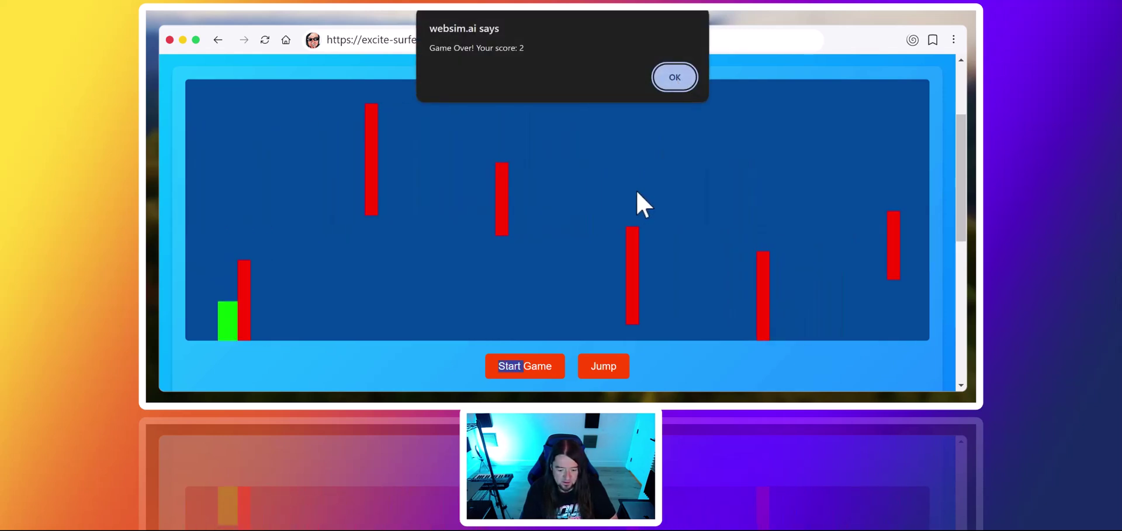
click(670, 81)
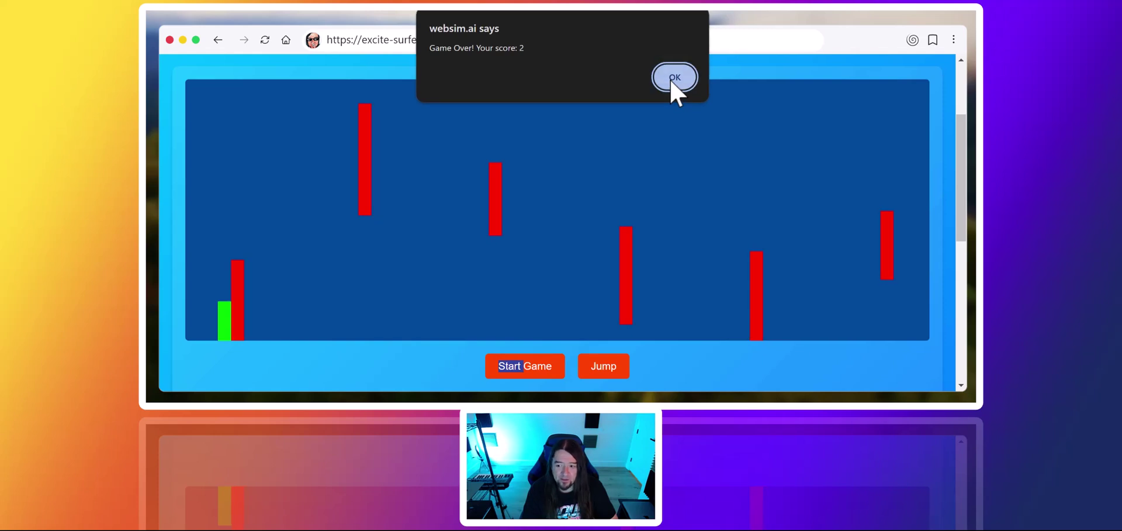
click(669, 76)
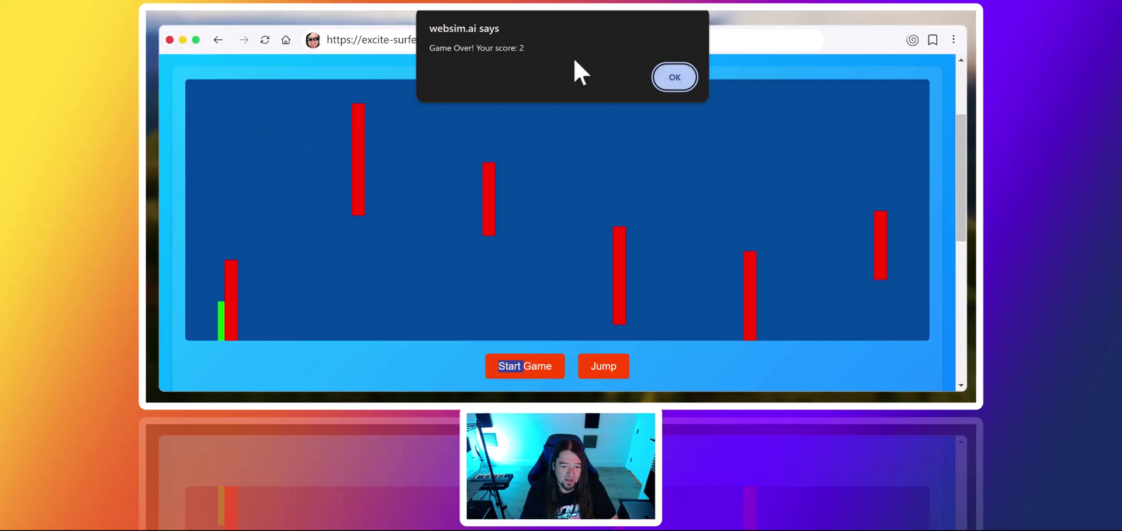
click(672, 78)
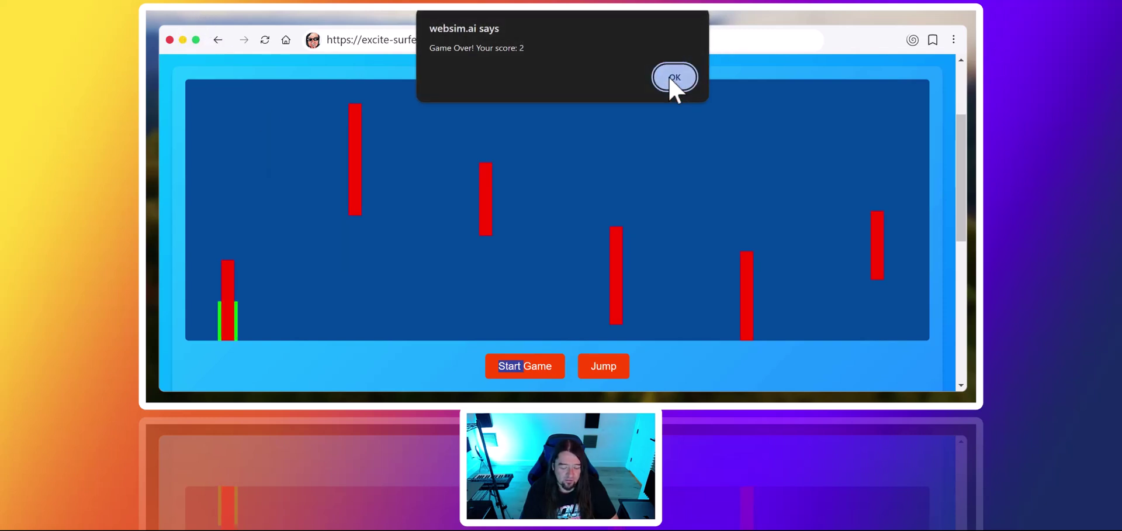
click(670, 77)
click(672, 75)
click(672, 75)
right_click(300, 289)
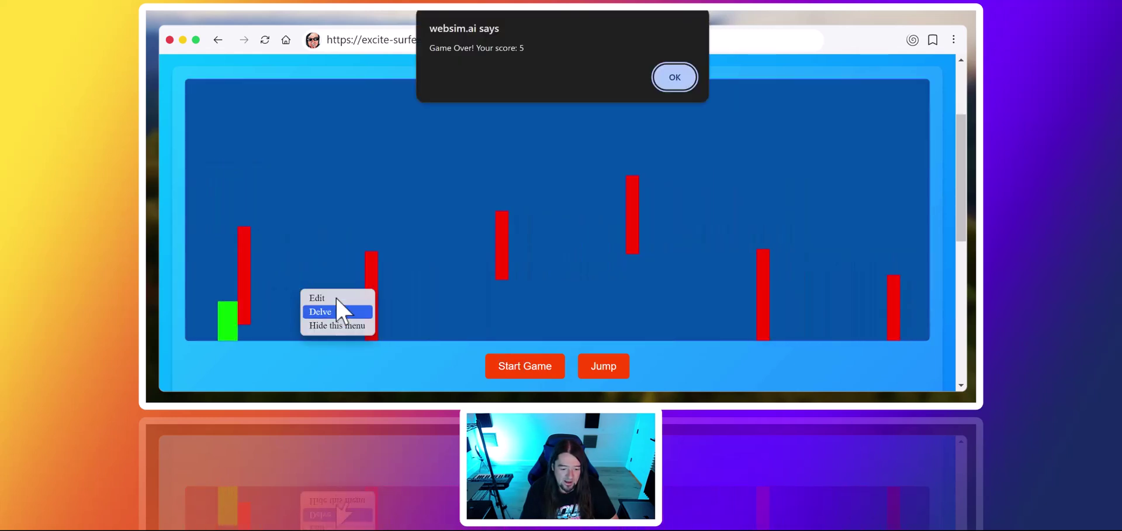
key(Tab)
key(Return)
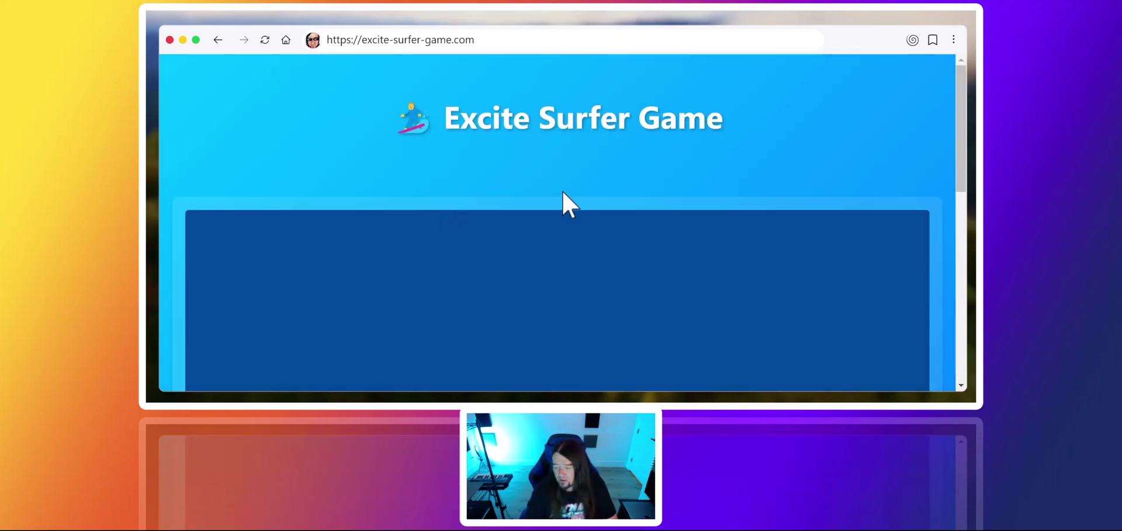
Open an edit request for the game area and enter "use space bar to jump and reset game each time a red brick is touched"
scroll(538, 171, down, 3)
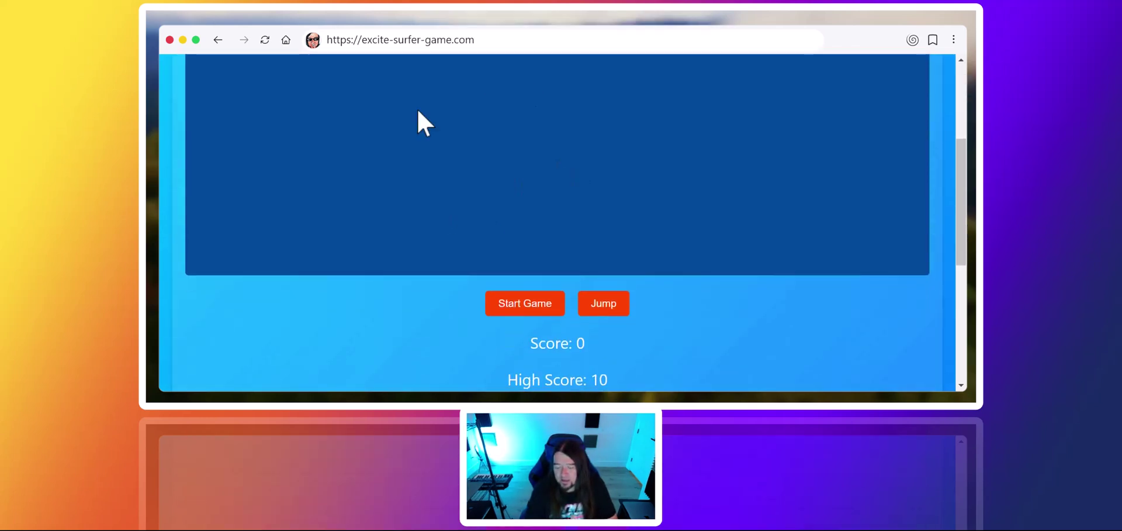
scroll(462, 150, up, 5)
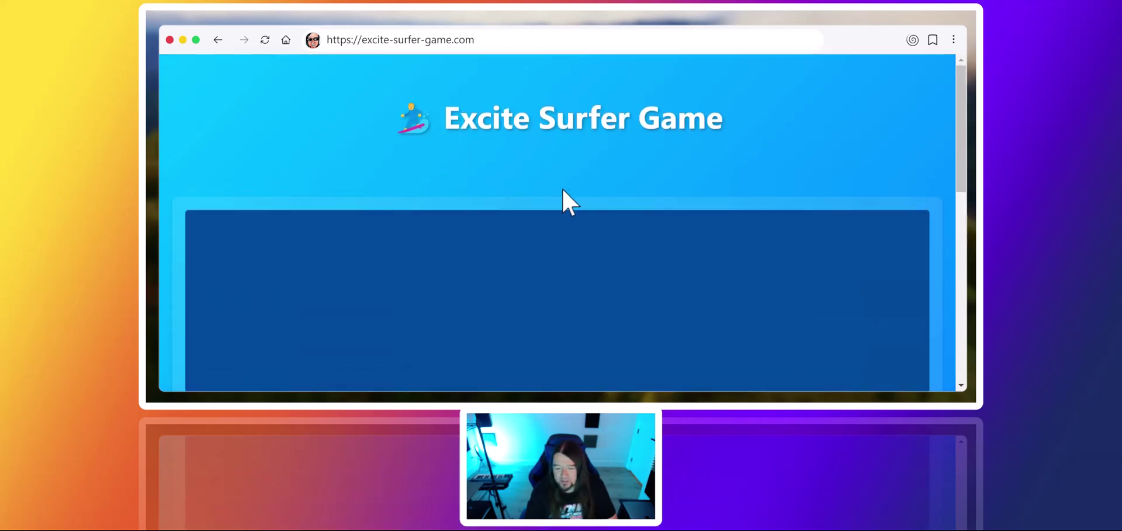
scroll(560, 191, down, 2)
scroll(499, 158, up, 2)
scroll(531, 202, down, 3)
right_click(266, 200)
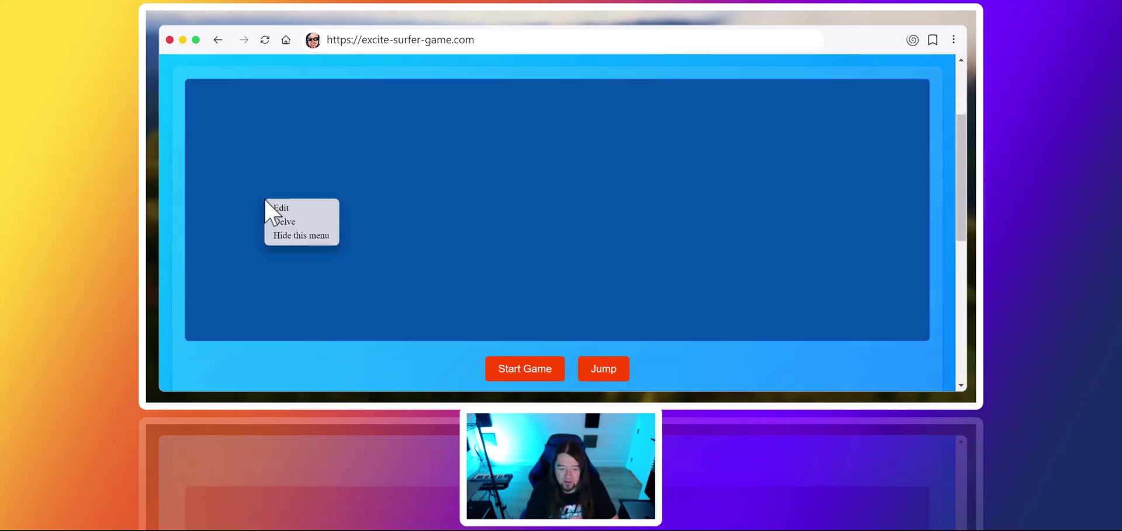
click(271, 207)
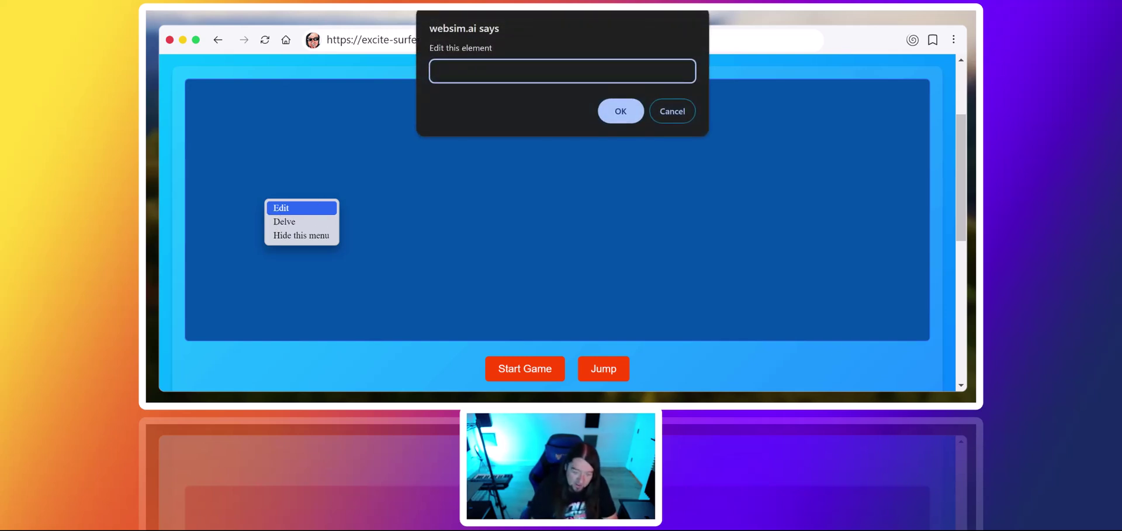
text(use space )
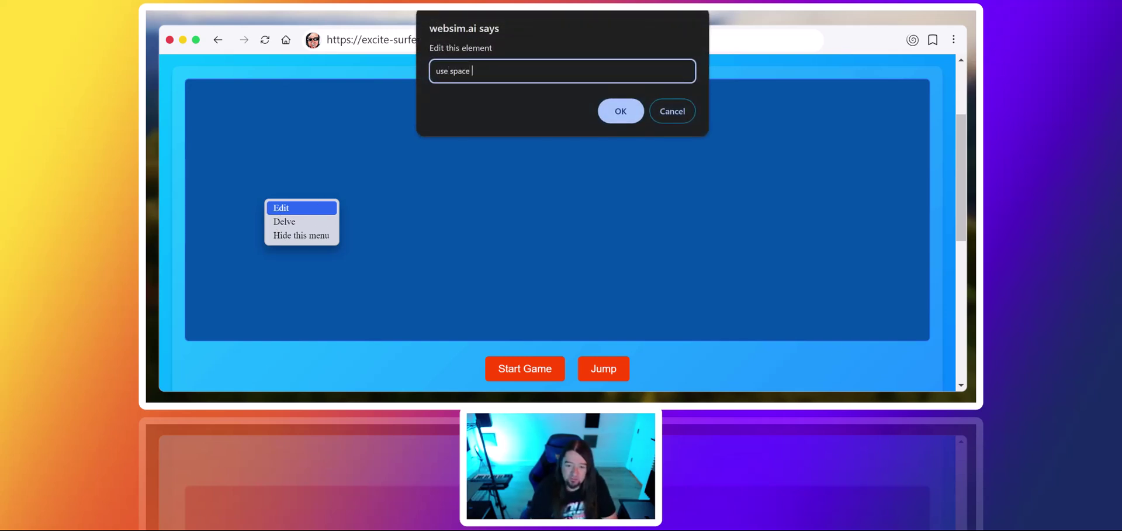
text(bar to jump and rest game each time a red)
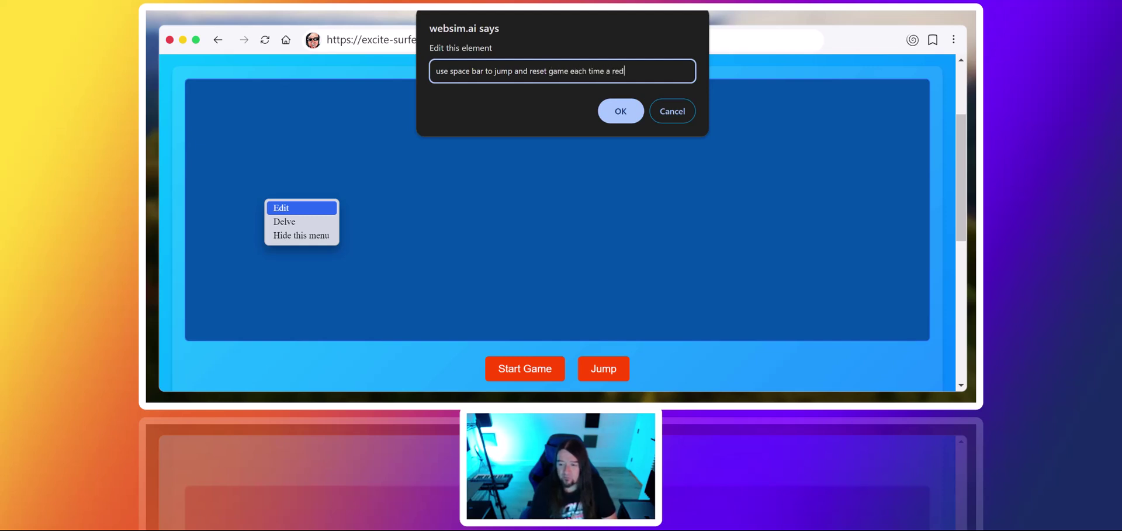
text( brick its touched)
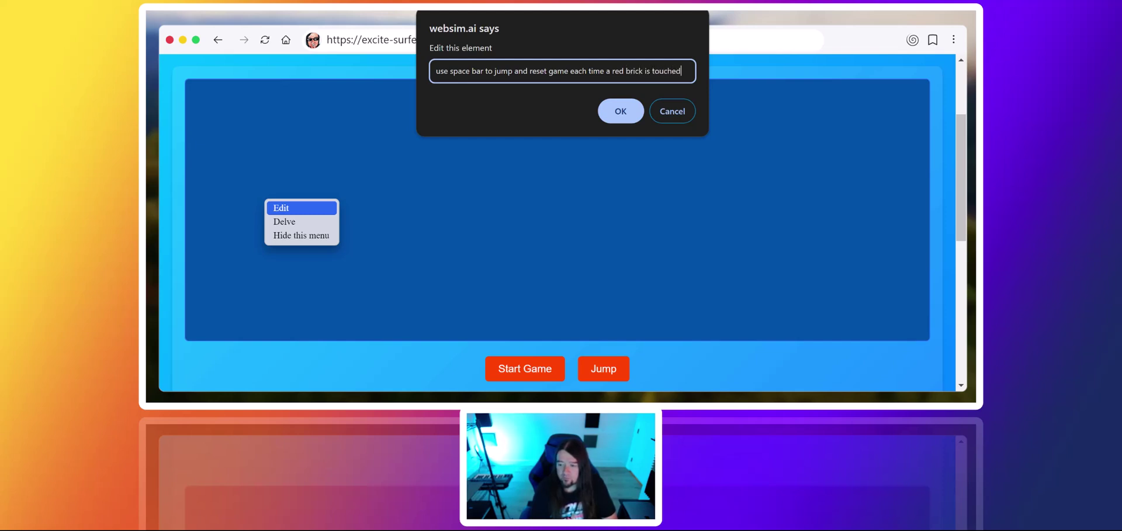
Add ". only give points when i jump over a red brick" to the edit request and submit it
text(. only give)
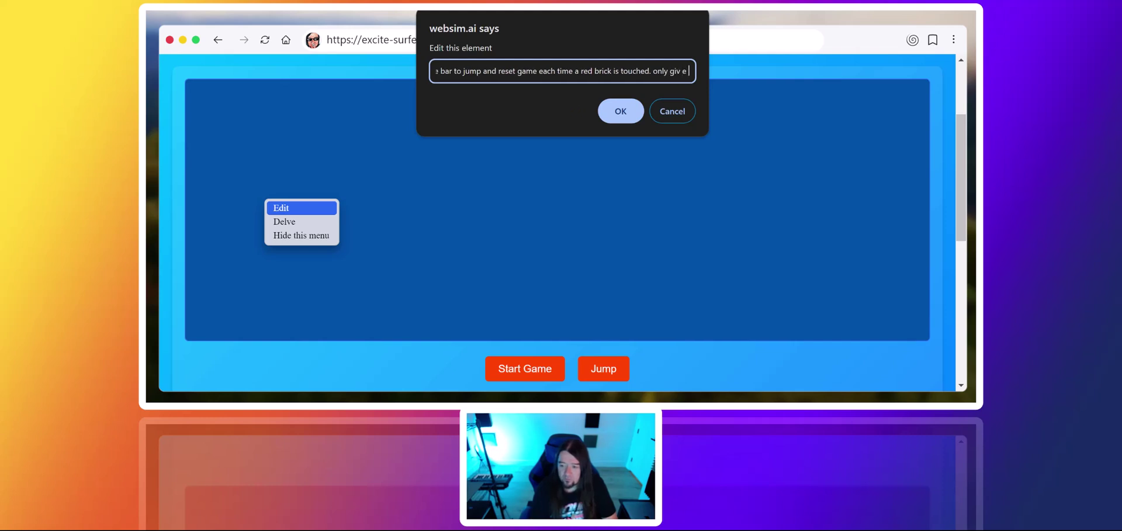
text( points)
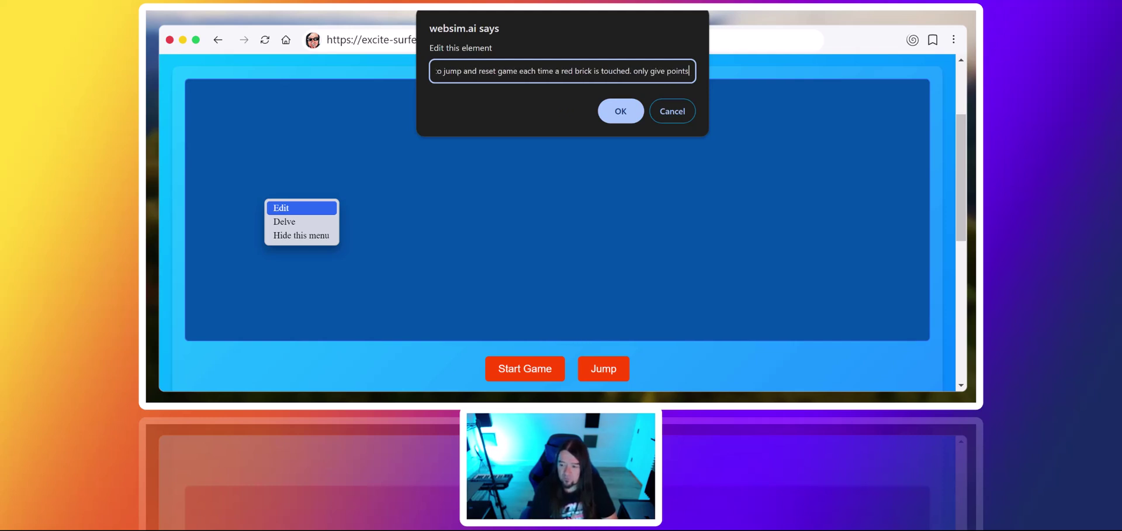
text( when i jump )
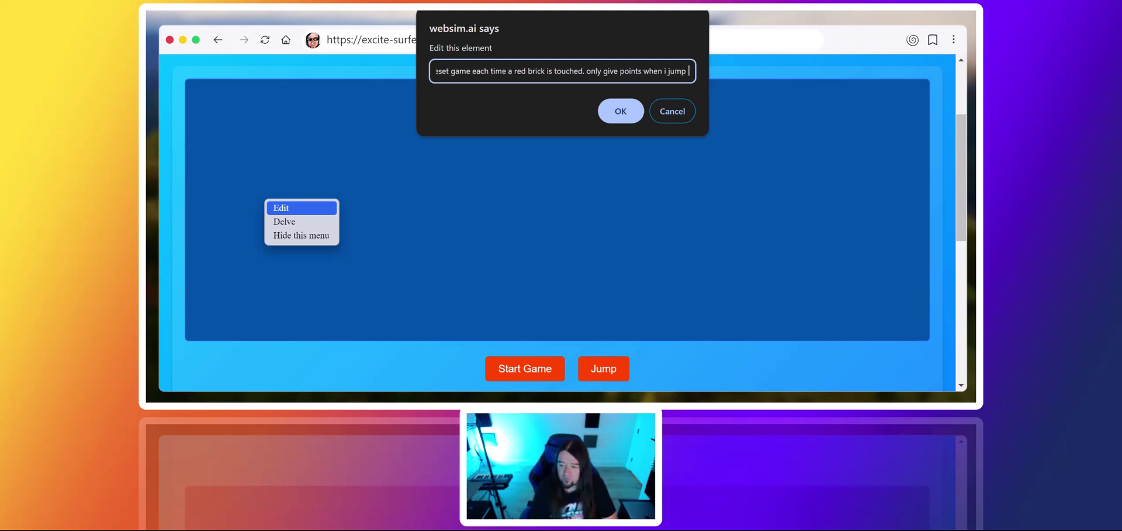
text(over a reb)
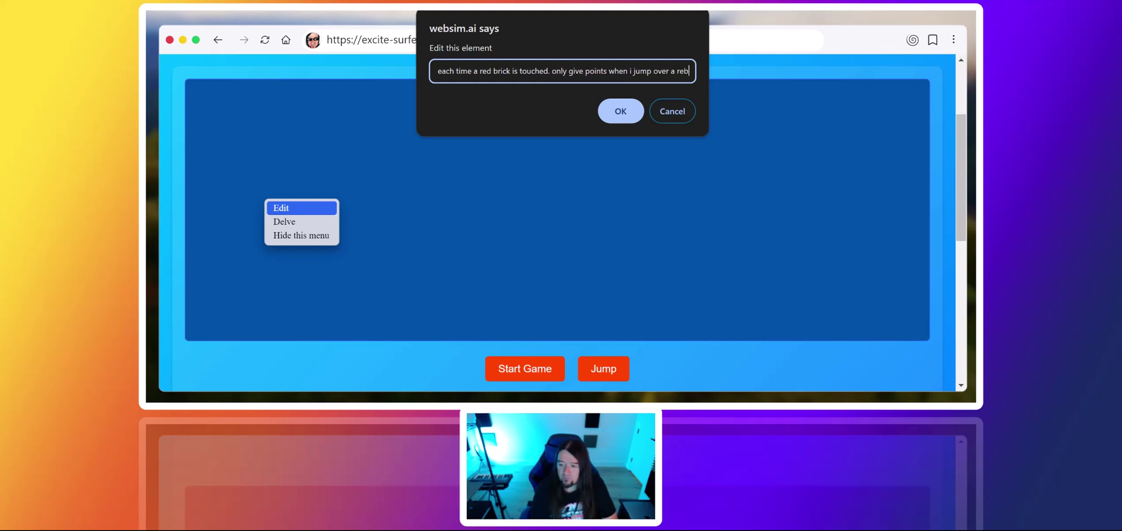
key(BackSpace)
key(BackSpace)
text(d brick)
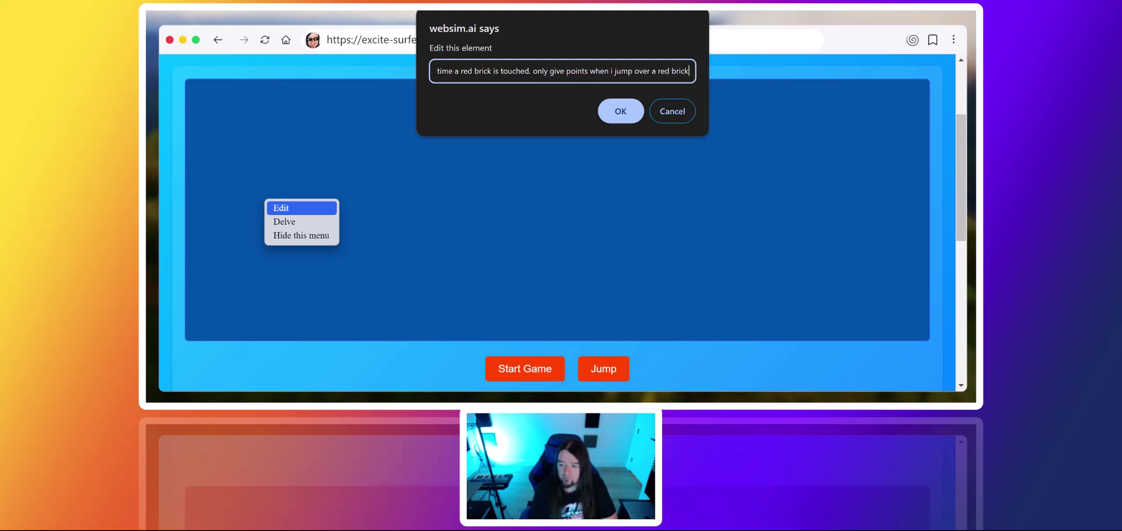
click(622, 113)
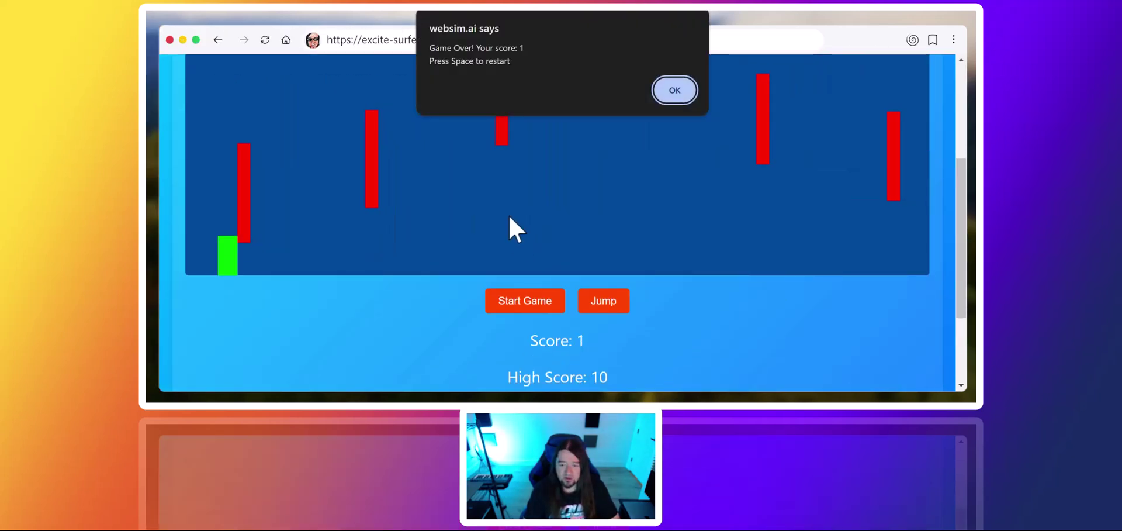
Try the regenerated game, dismissing its Game Over alerts, and check the score and high score
key(space)
scroll(643, 281, up, 1)
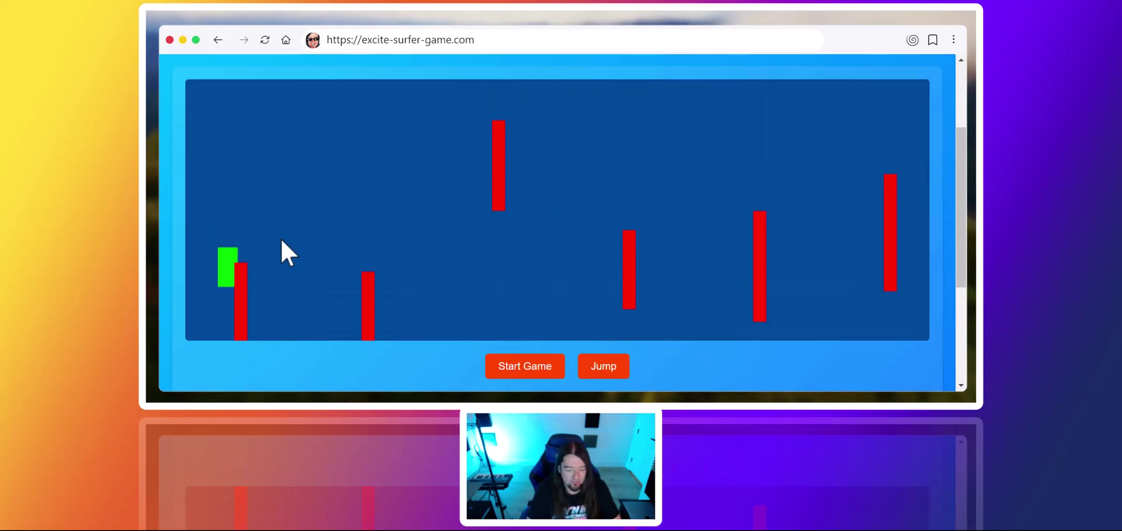
scroll(282, 240, up, 2)
scroll(473, 287, down, 3)
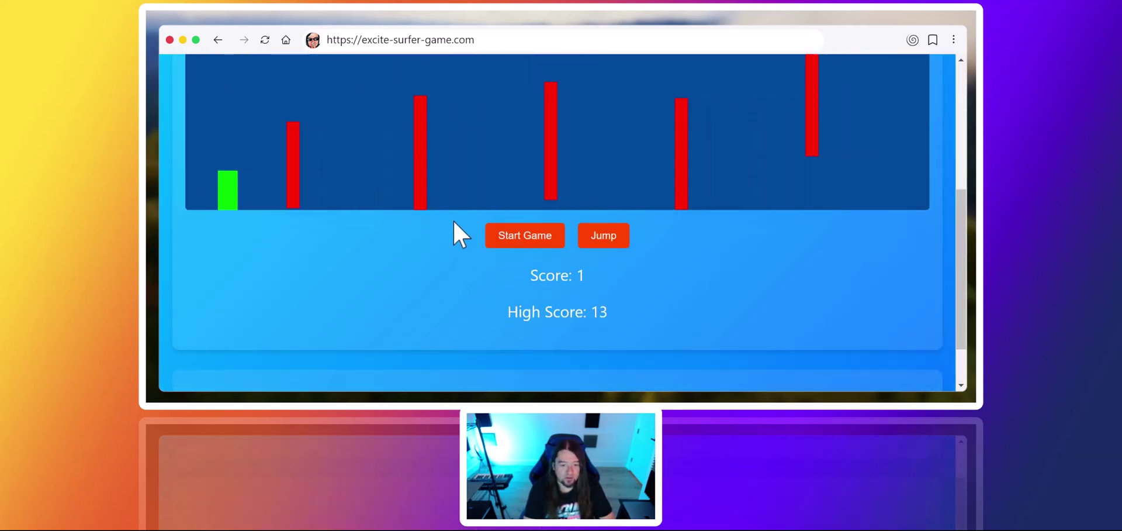
click(676, 84)
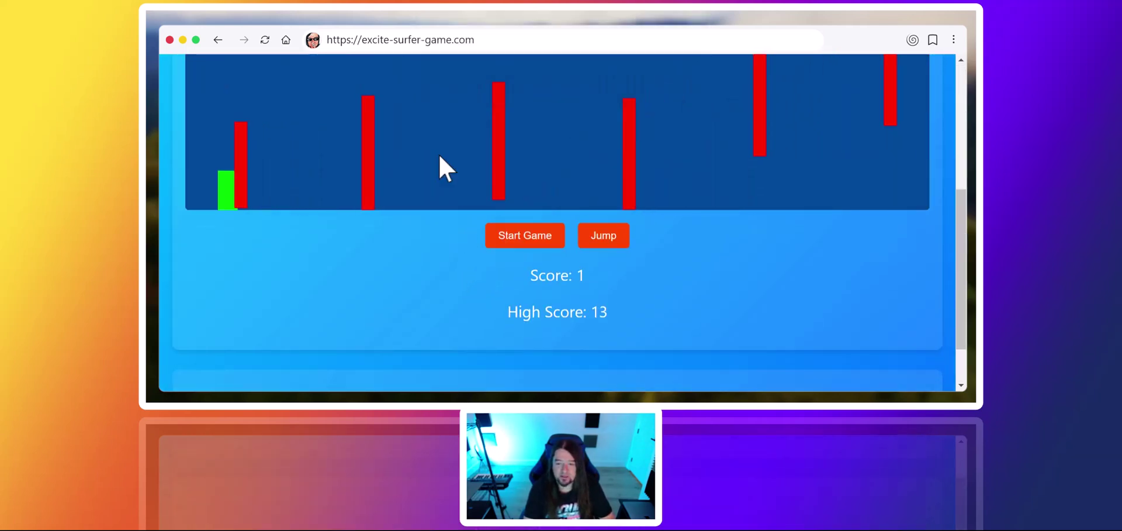
scroll(450, 217, up, 5)
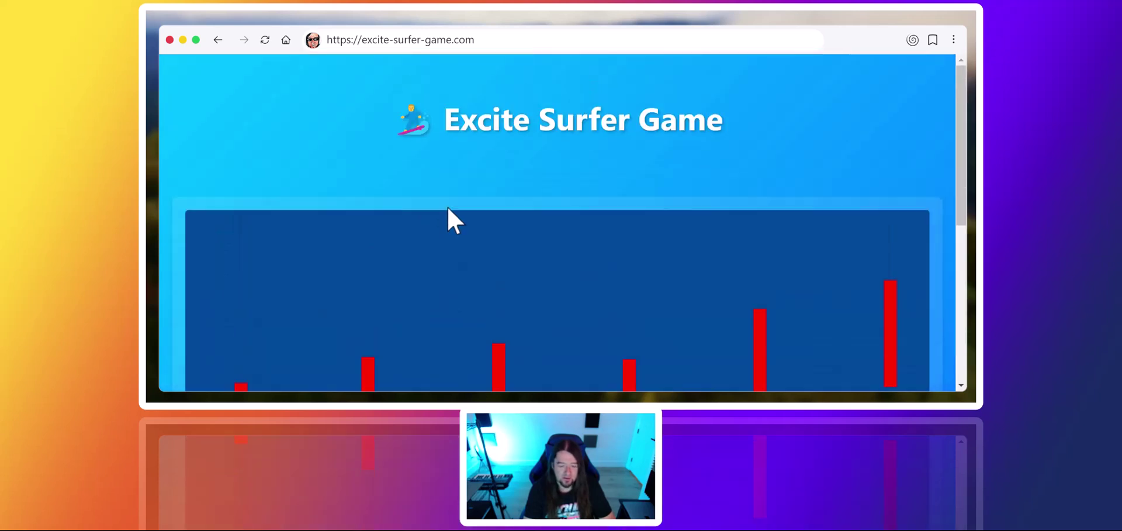
Restart the game, make the green player jump over the red bricks, and dismiss the Game Over alerts
scroll(468, 223, down, 2)
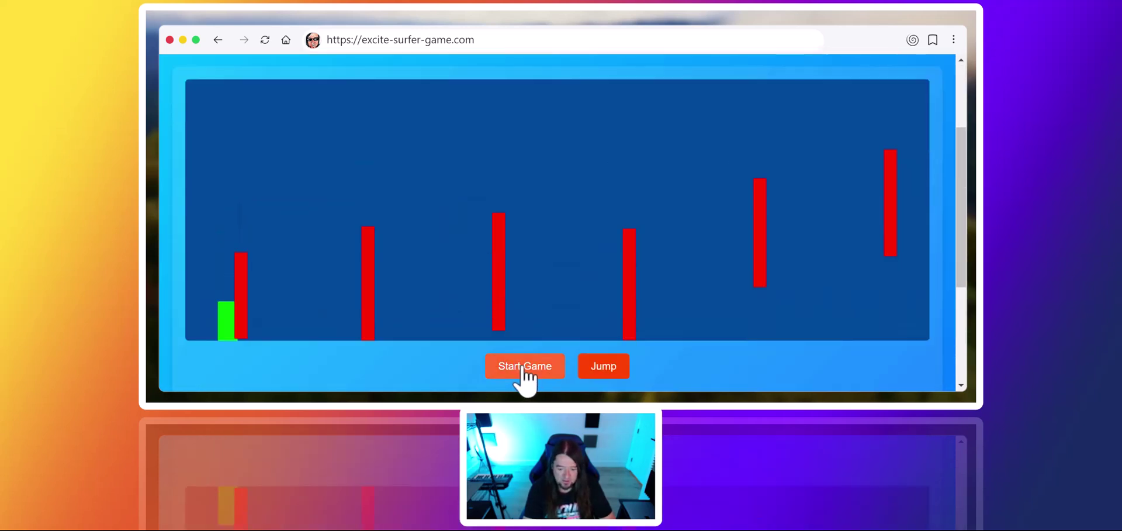
key(Return)
key(space)
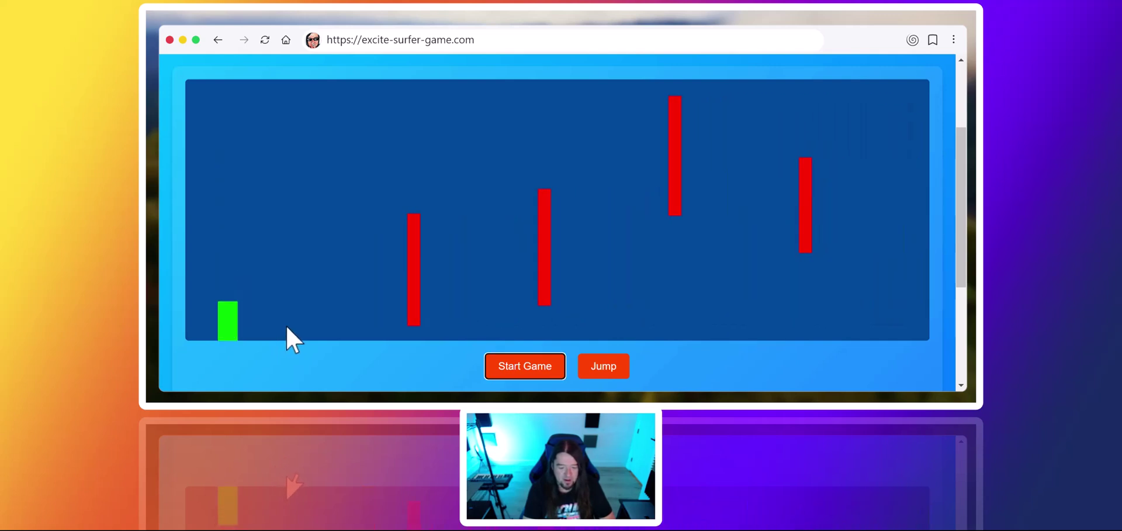
key(space)
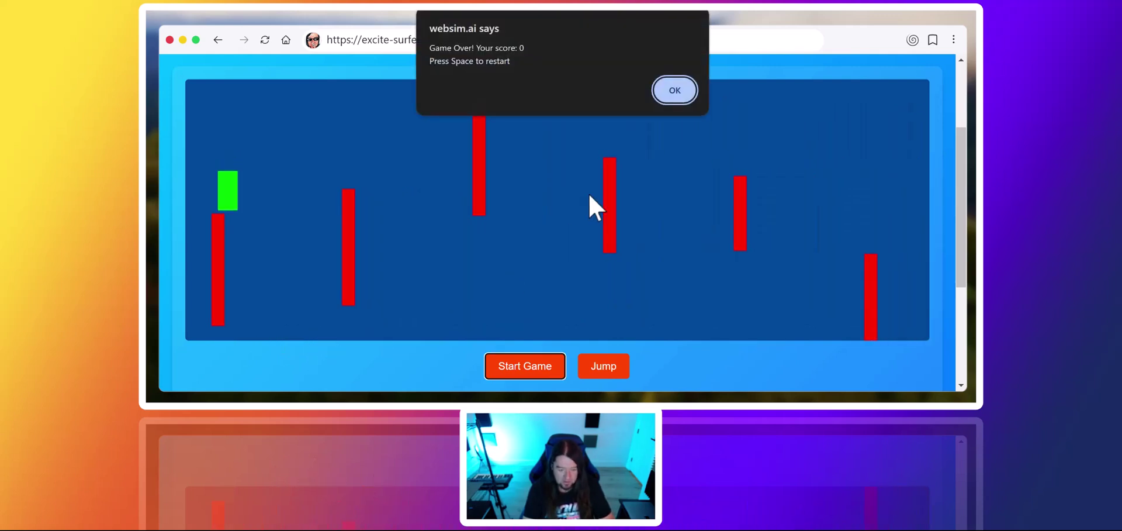
click(673, 91)
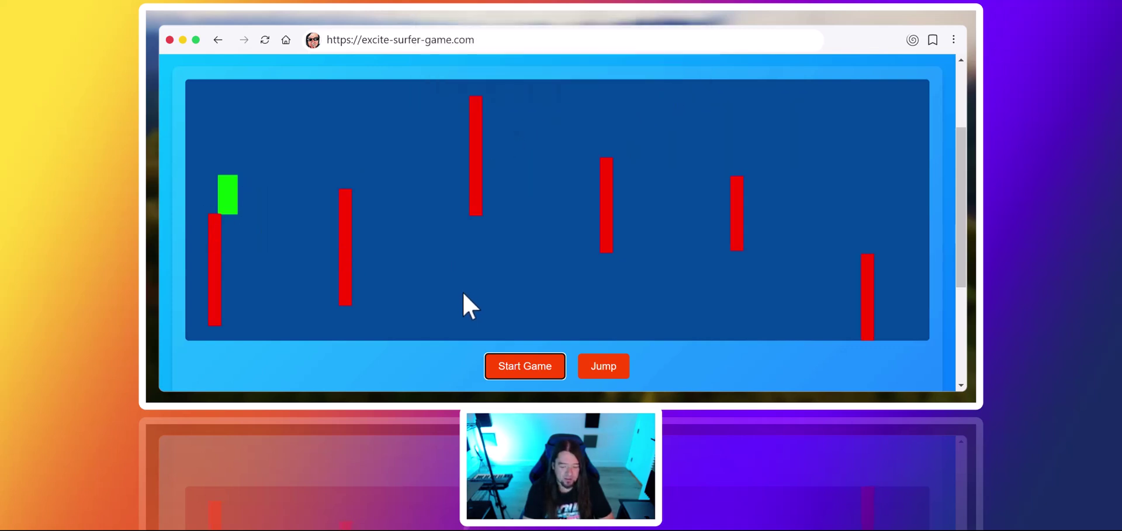
click(508, 368)
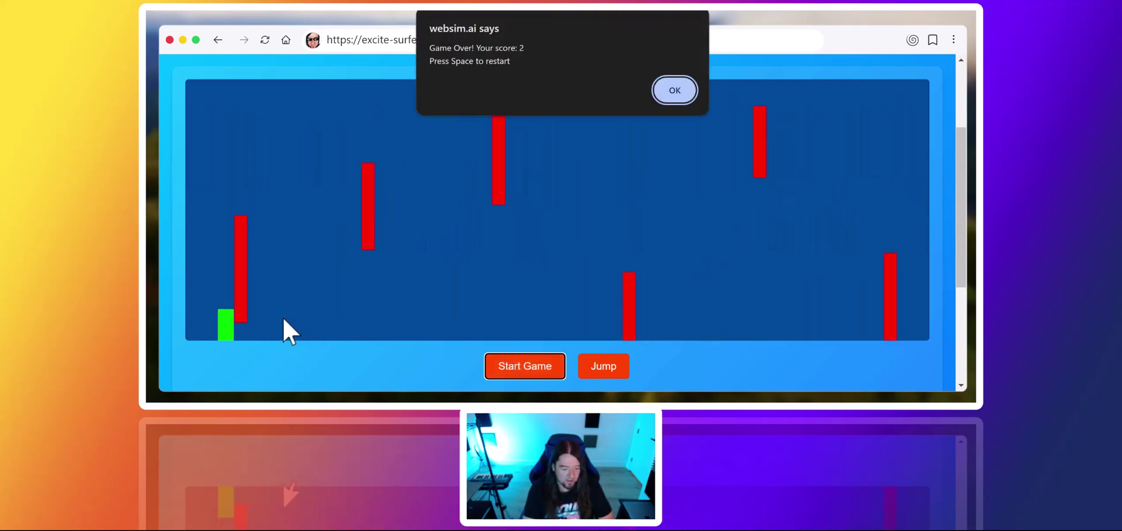
click(679, 93)
Open an edit request for the game area and enter "make green player 70% shorter with the "b" key"
right_click(442, 285)
click(459, 292)
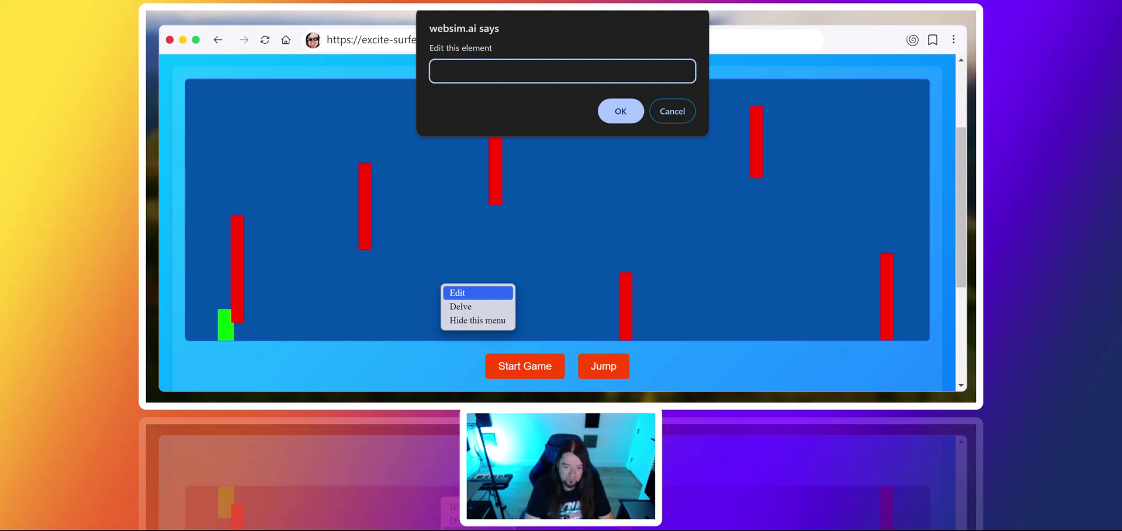
text(make gree)
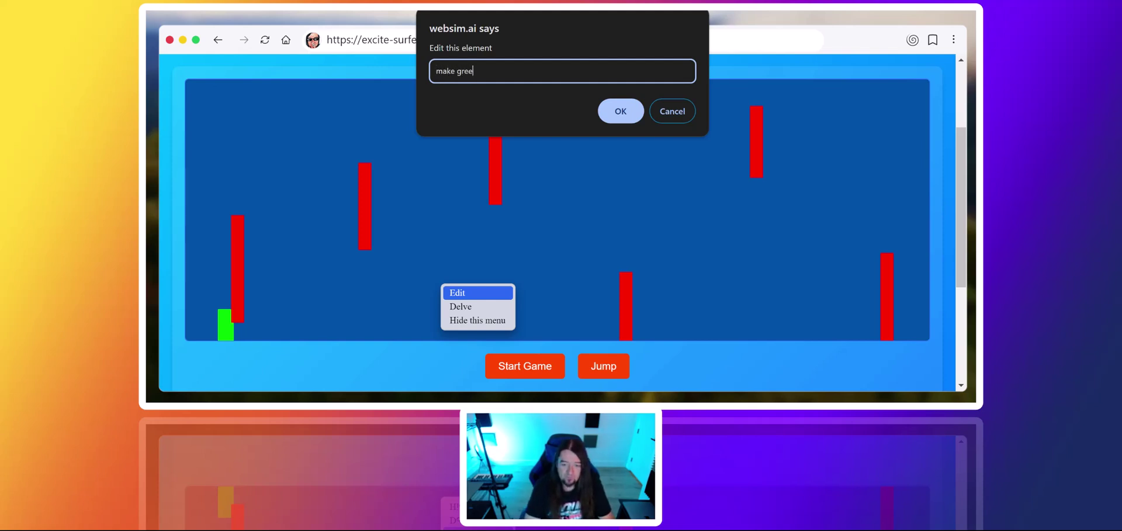
text(n player )
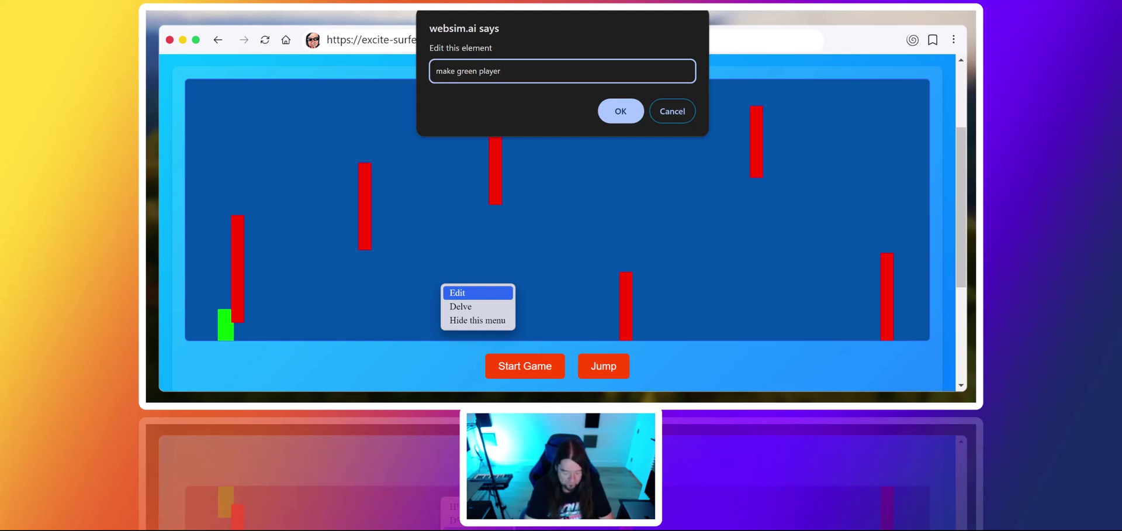
text(70% shorter)
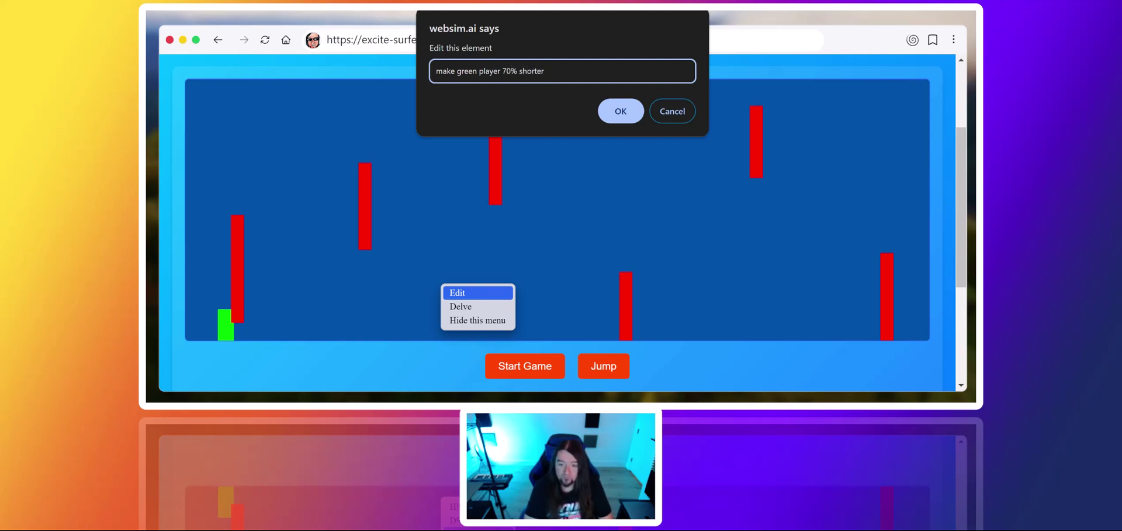
text( with the )
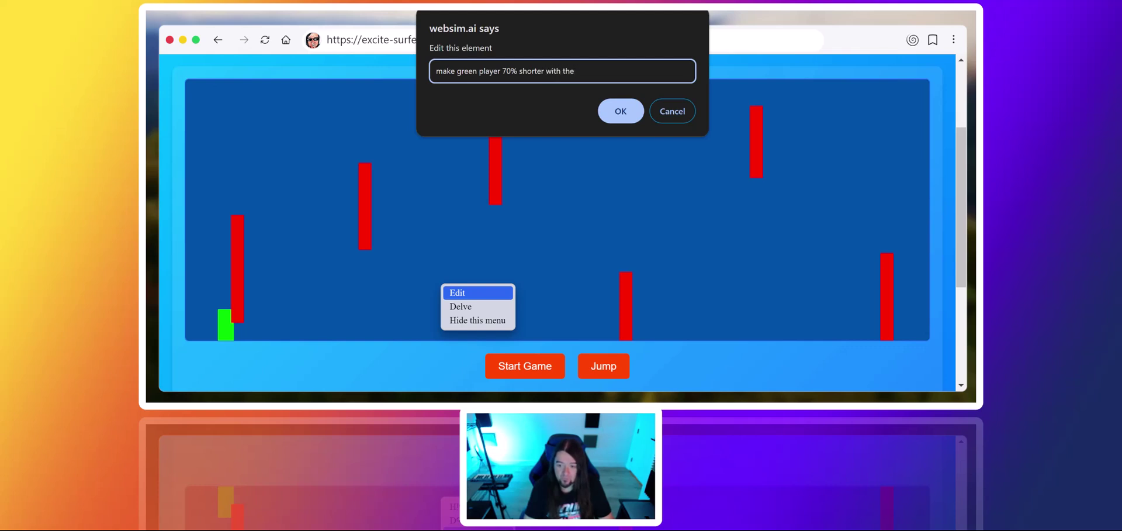
text("b")
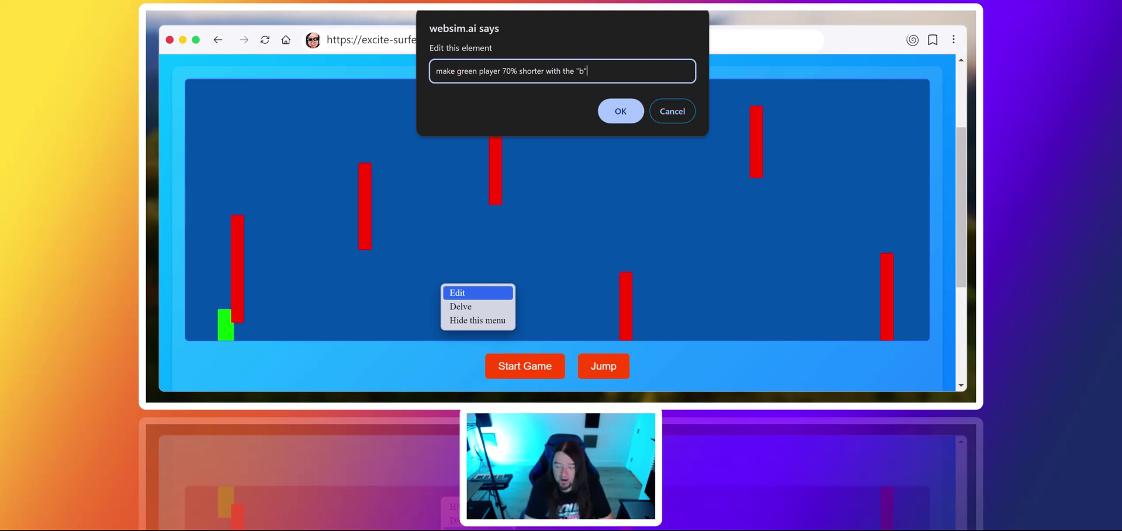
text( key)
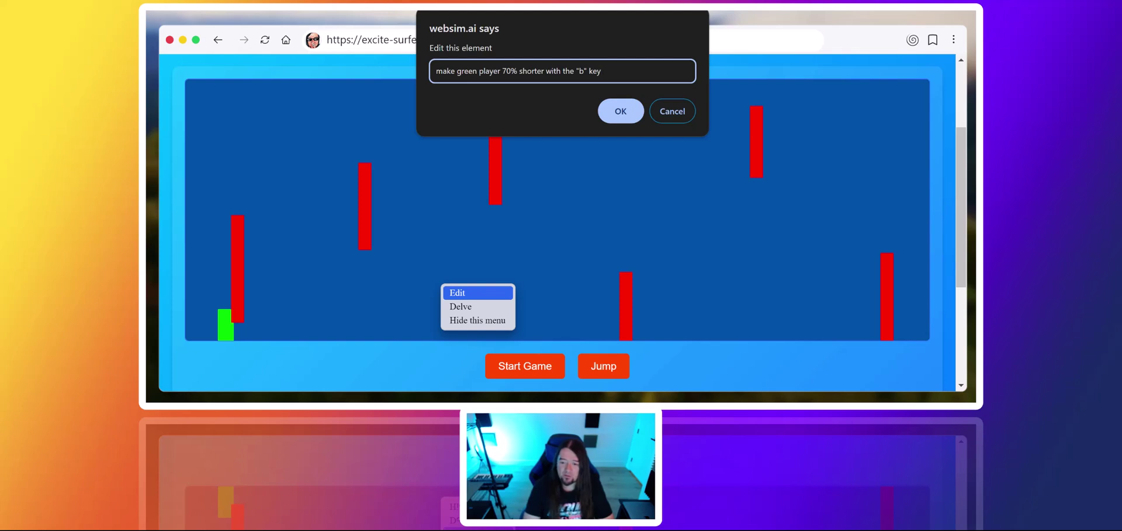
text( like du)
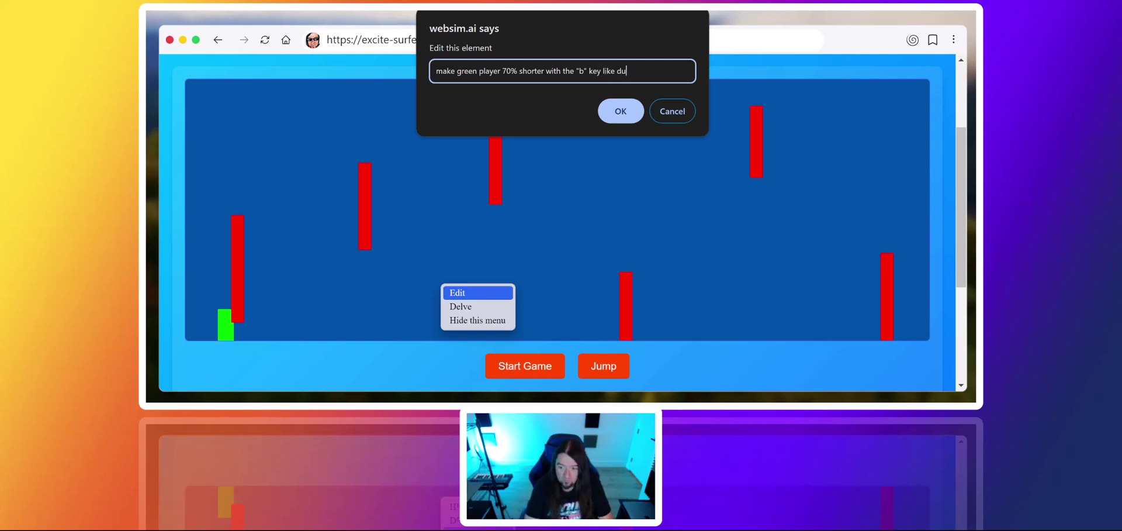
text(cking)
key(BackSpace)
key(BackSpace)
key(BackSpace)
key(BackSpace)
key(BackSpace)
key(BackSpace)
key(BackSpace)
key(BackSpace)
key(BackSpace)
key(BackSpace)
key(BackSpace)
key(BackSpace)
key(BackSpace)
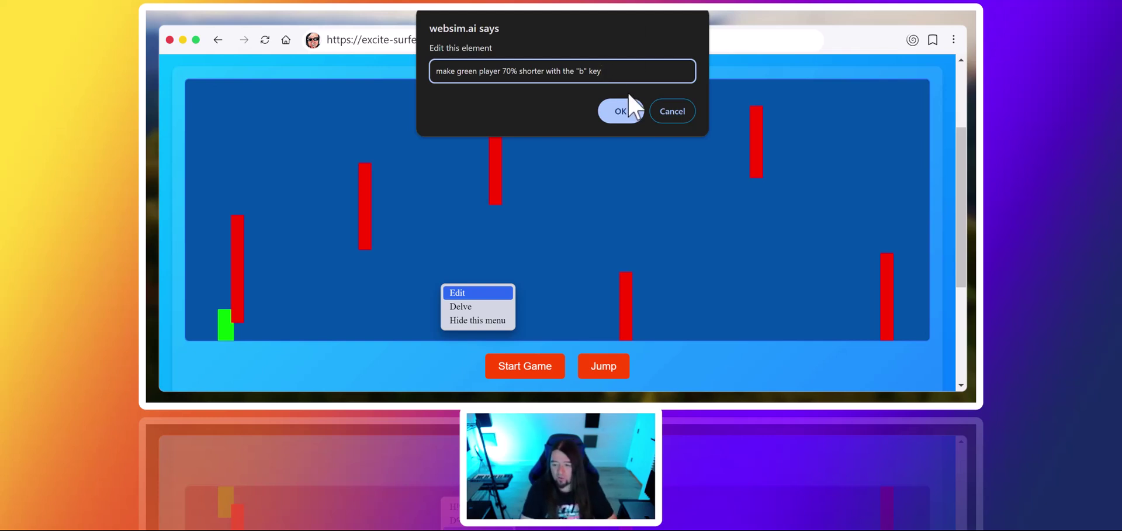
Submit the edit request for the shorter green player to regenerate the game
click(618, 108)
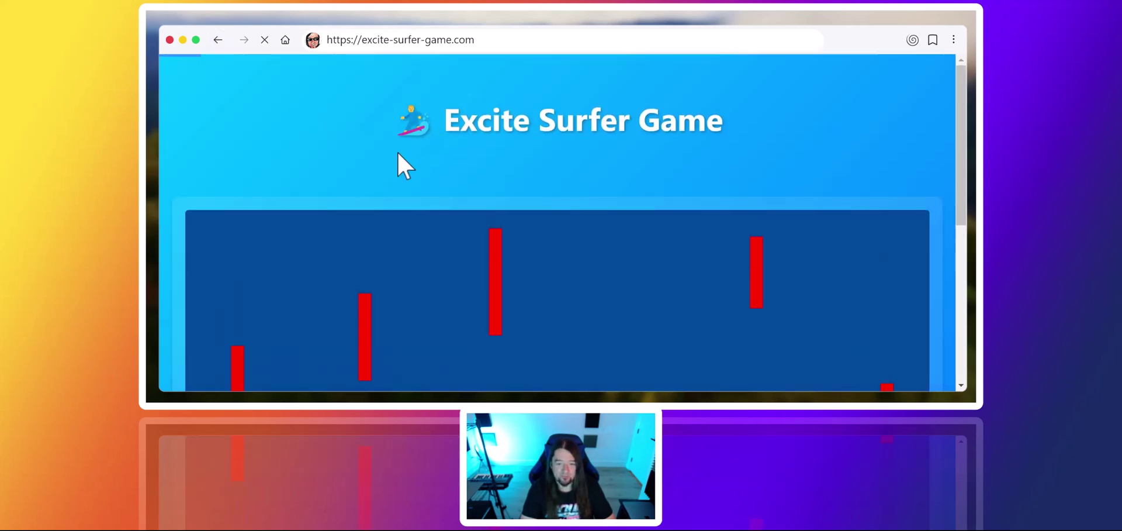
scroll(395, 156, down, 3)
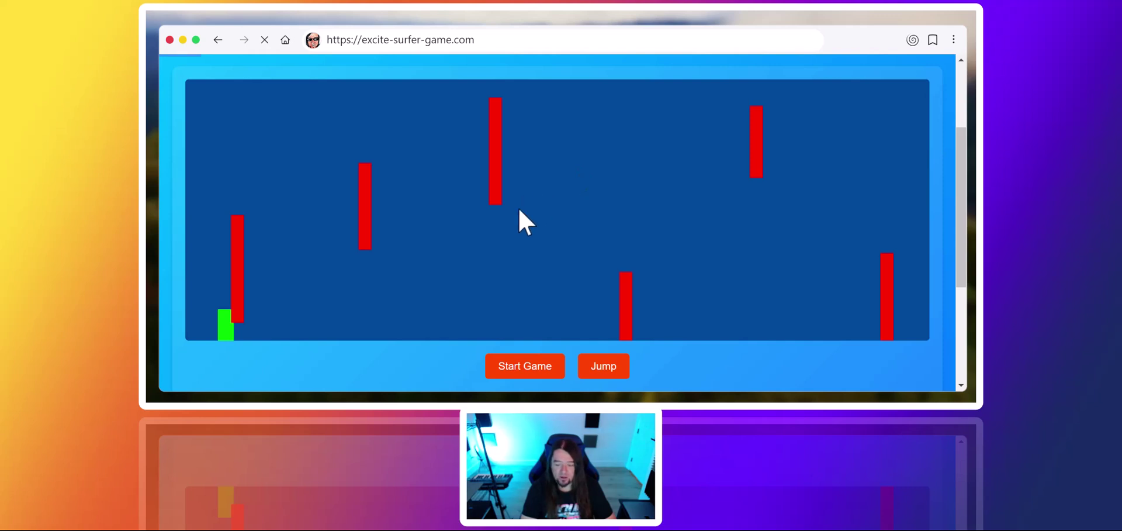
scroll(502, 204, up, 3)
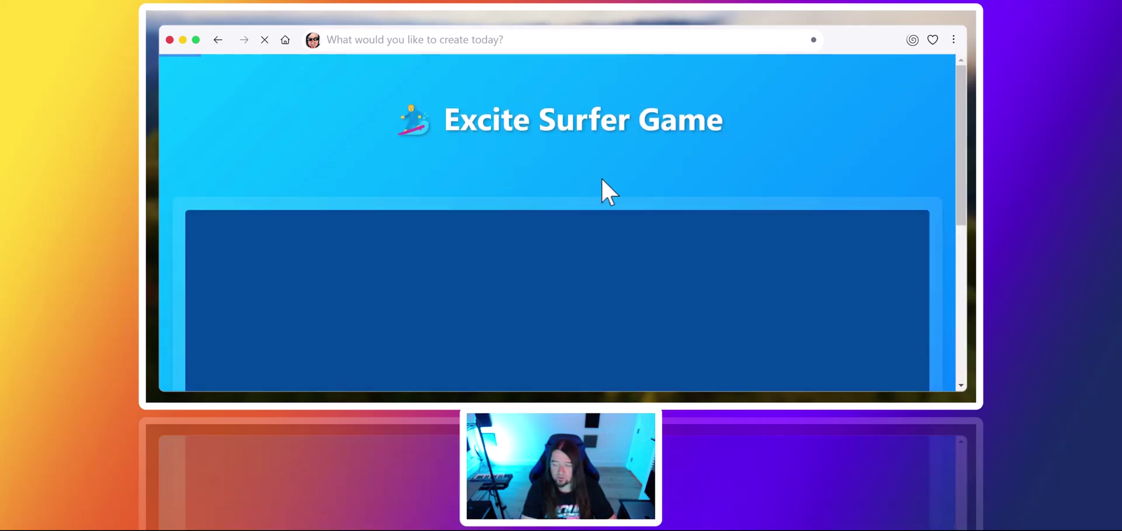
click(202, 32)
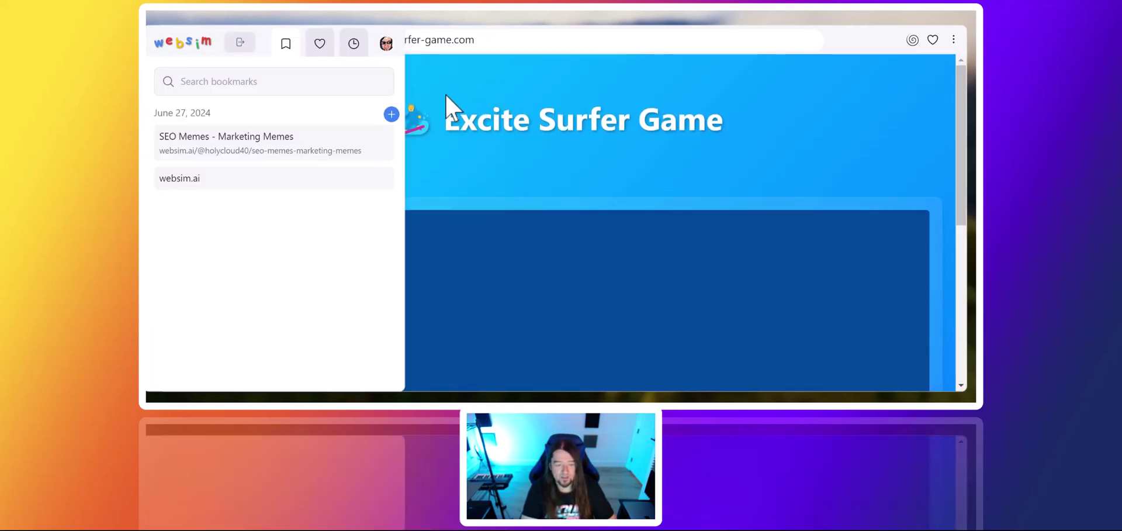
click(444, 67)
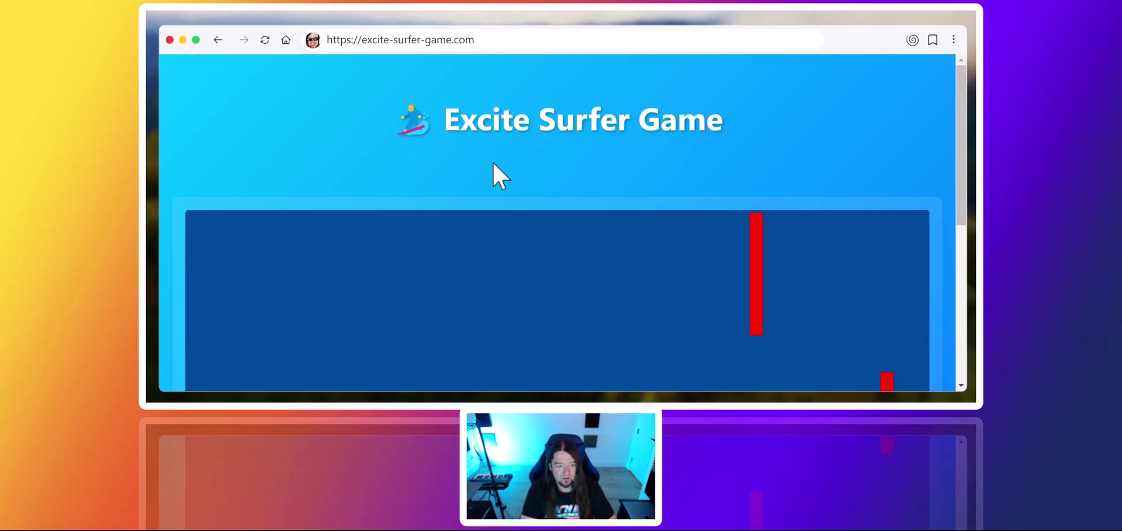
Start the regenerated game, try making the green player jump, and dismiss the Game Over alerts
scroll(506, 178, down, 5)
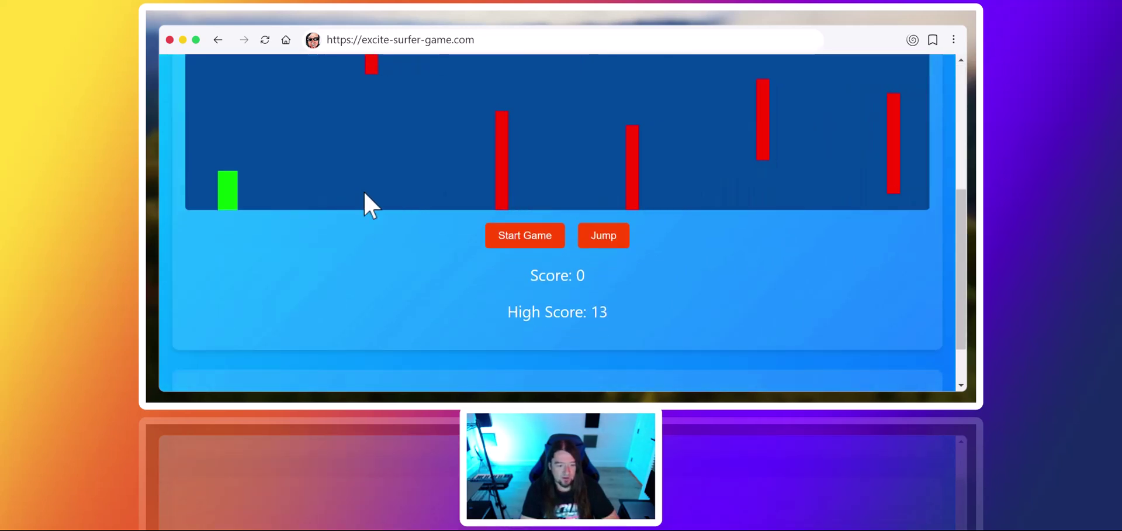
click(519, 240)
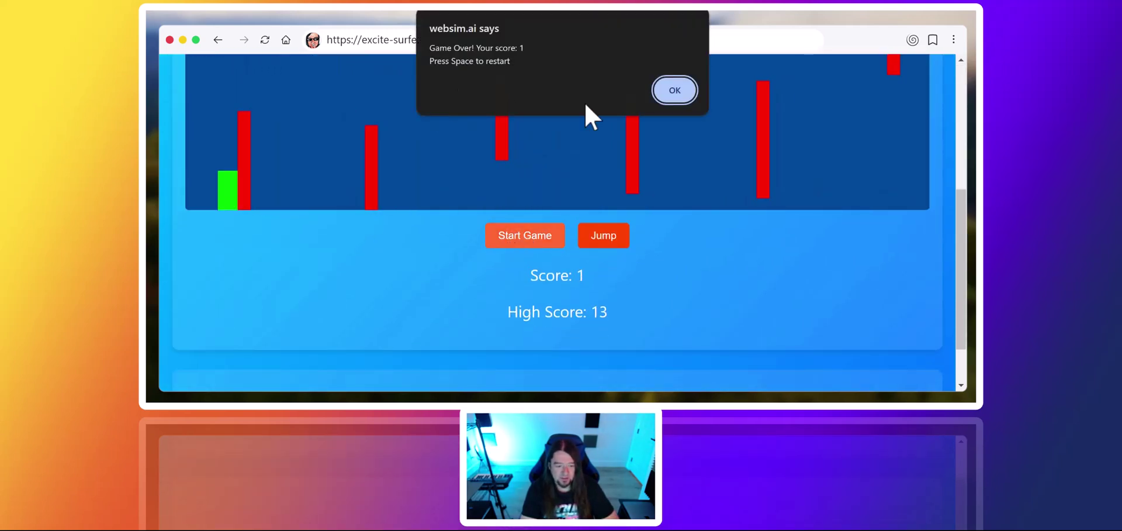
click(674, 90)
key(space)
key(space)
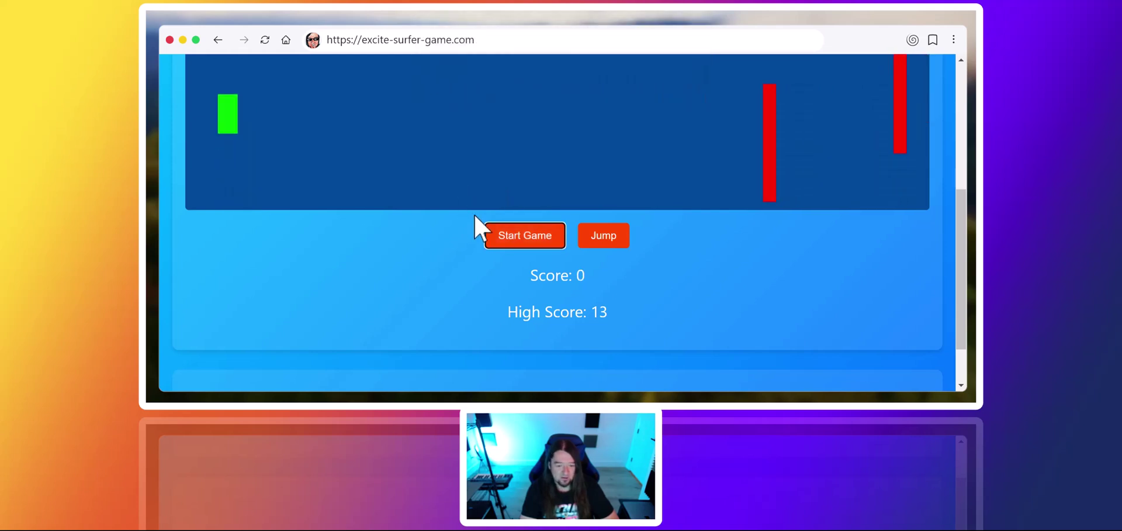
scroll(468, 240, up, 4)
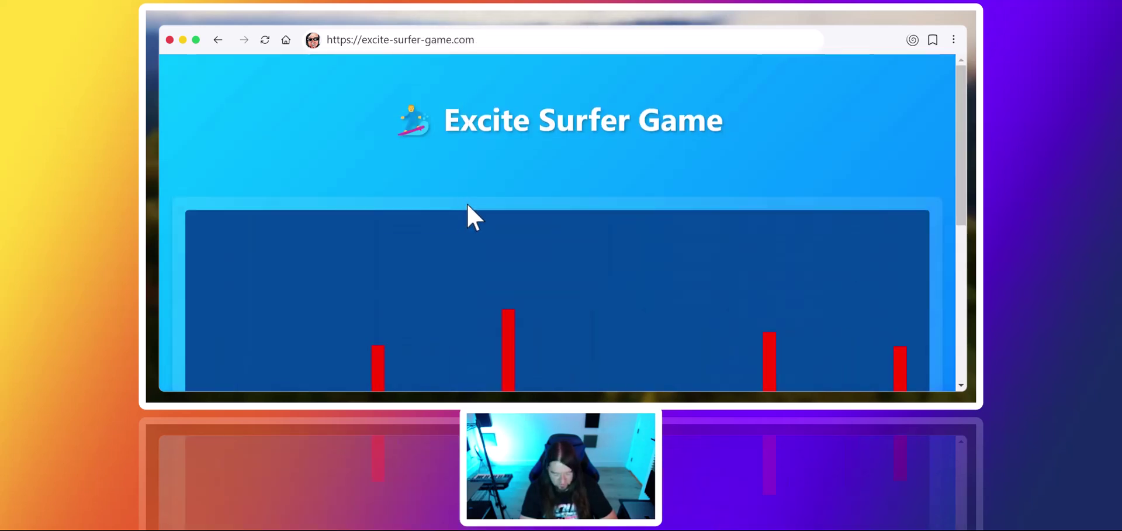
scroll(433, 140, down, 1)
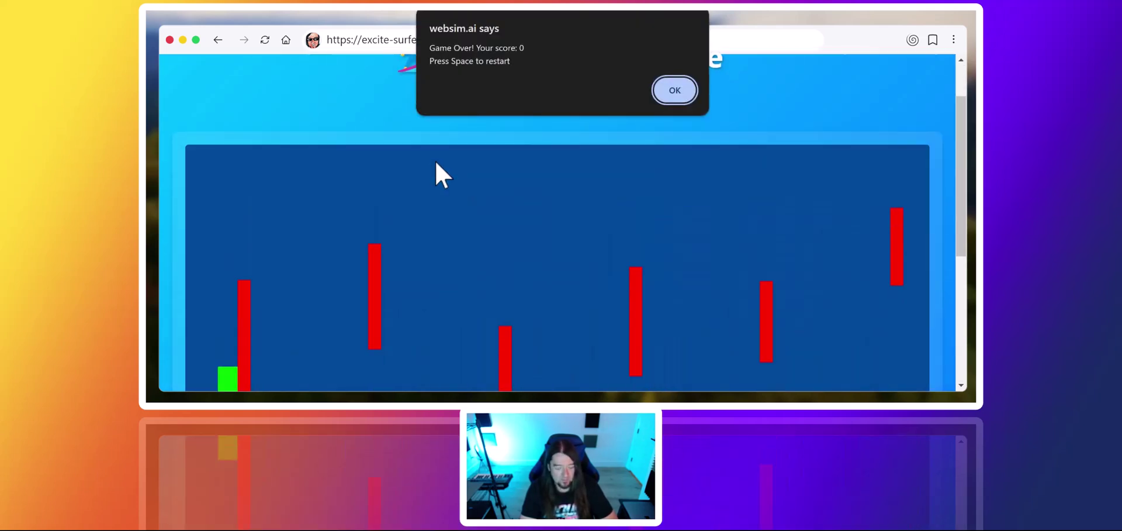
click(674, 90)
Play another round, shrinking the green player under high bricks and jumping over low ones, and dismiss the Game Over alert
scroll(565, 157, down, 3)
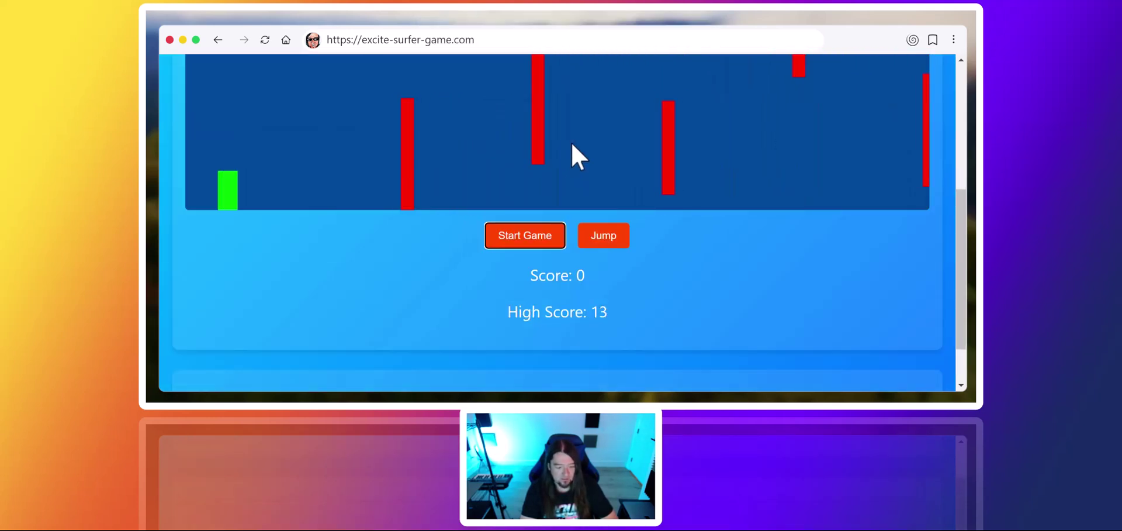
key(space)
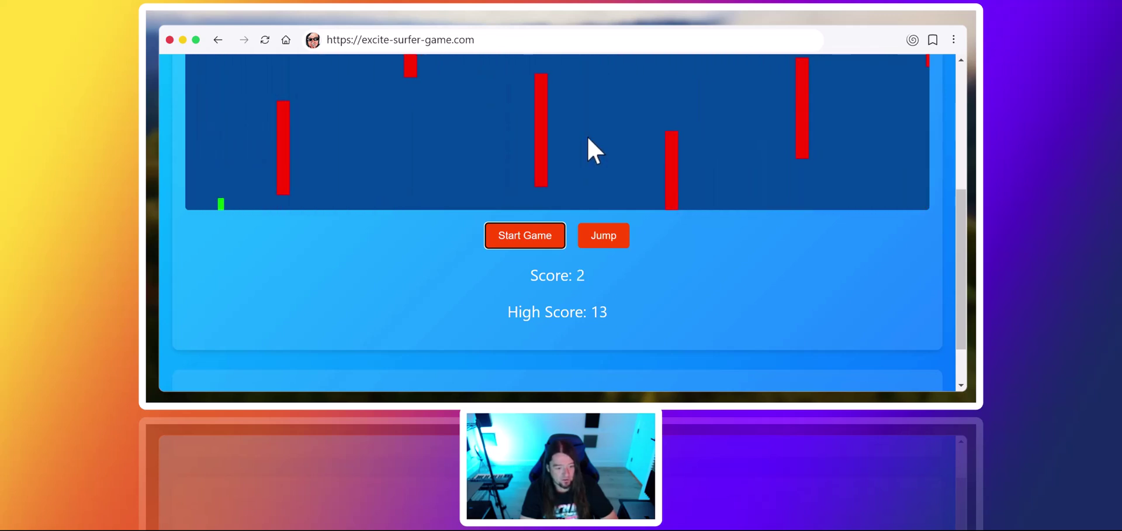
key(space)
key(space)
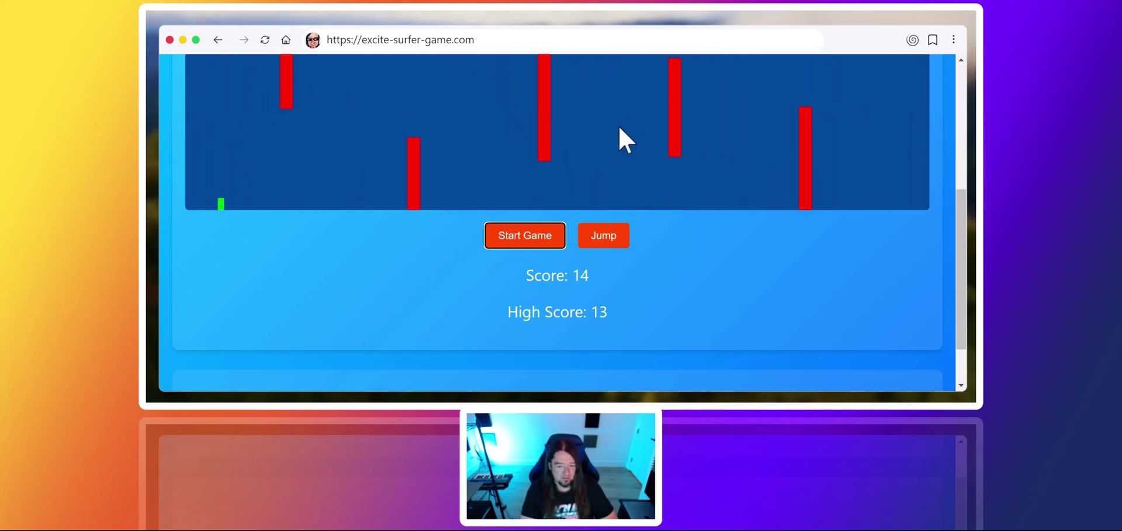
scroll(619, 126, up, 2)
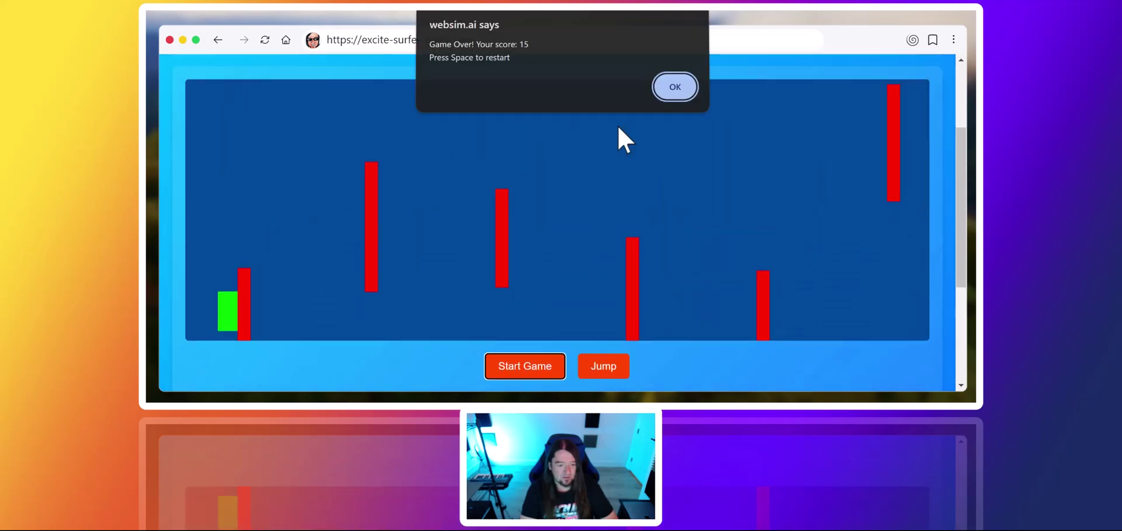
click(678, 92)
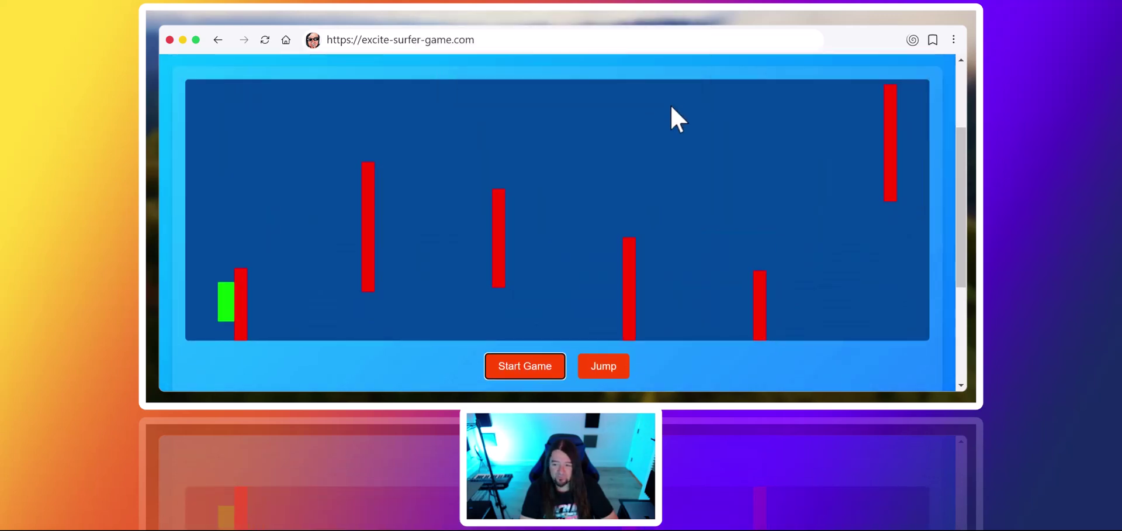
Restart the game, test shrinking and jumping once more, dismiss the Game Over alert, and check the score area
click(522, 367)
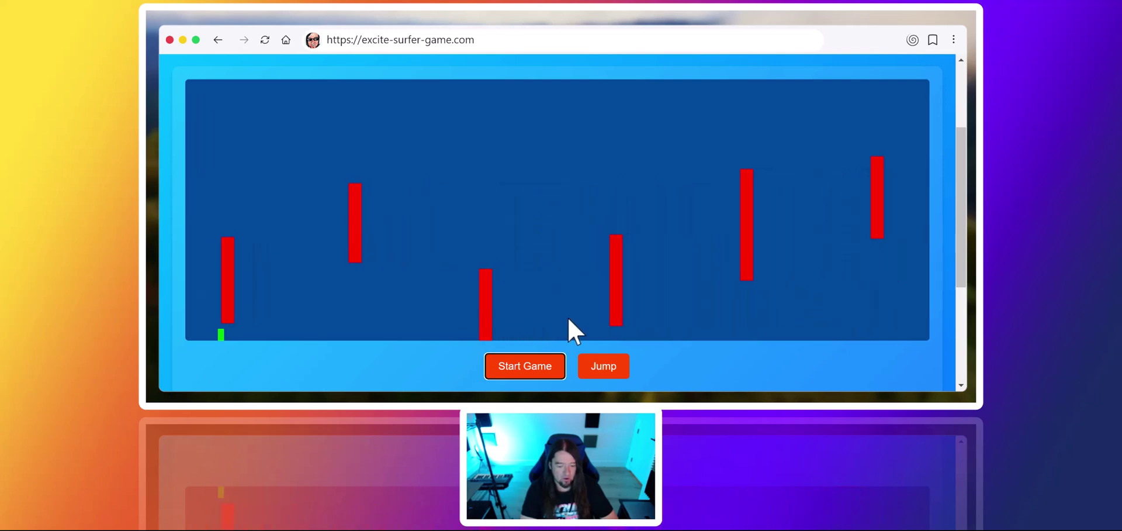
key(space)
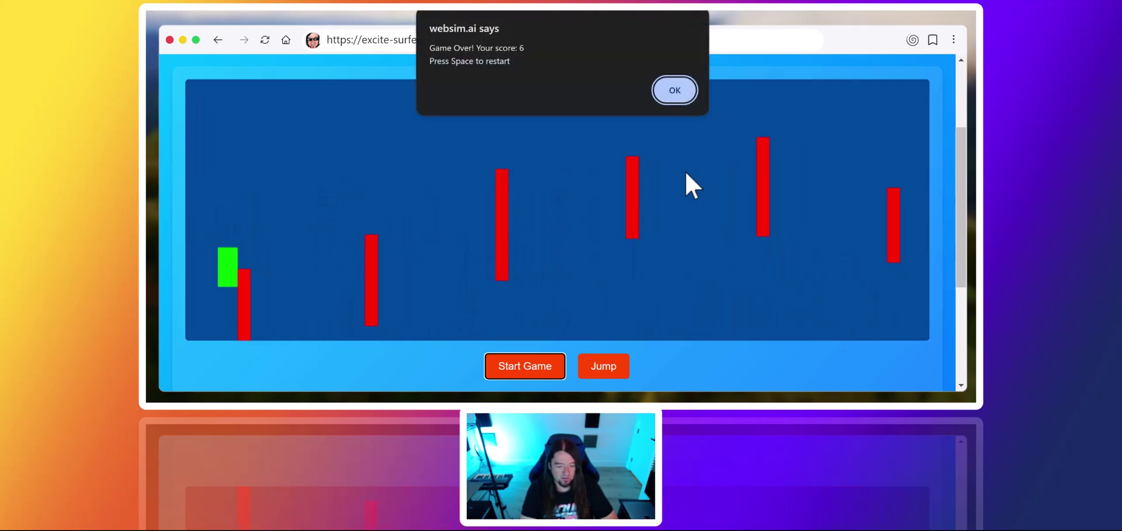
click(673, 88)
scroll(575, 177, down, 3)
scroll(574, 177, up, 3)
Open an edit request on the game area and begin it with "make green player jump"
right_click(459, 227)
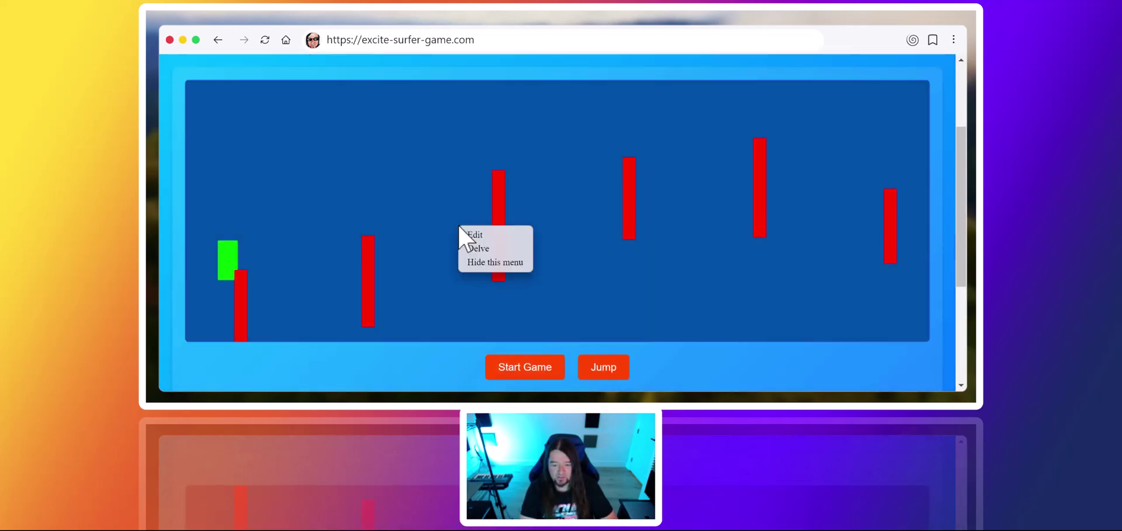
click(490, 233)
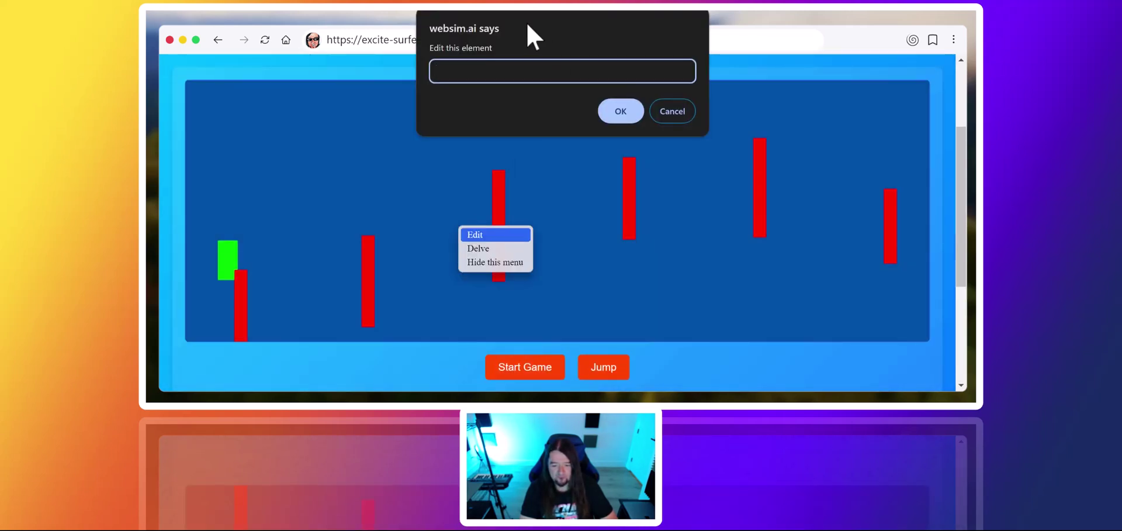
text(jump)
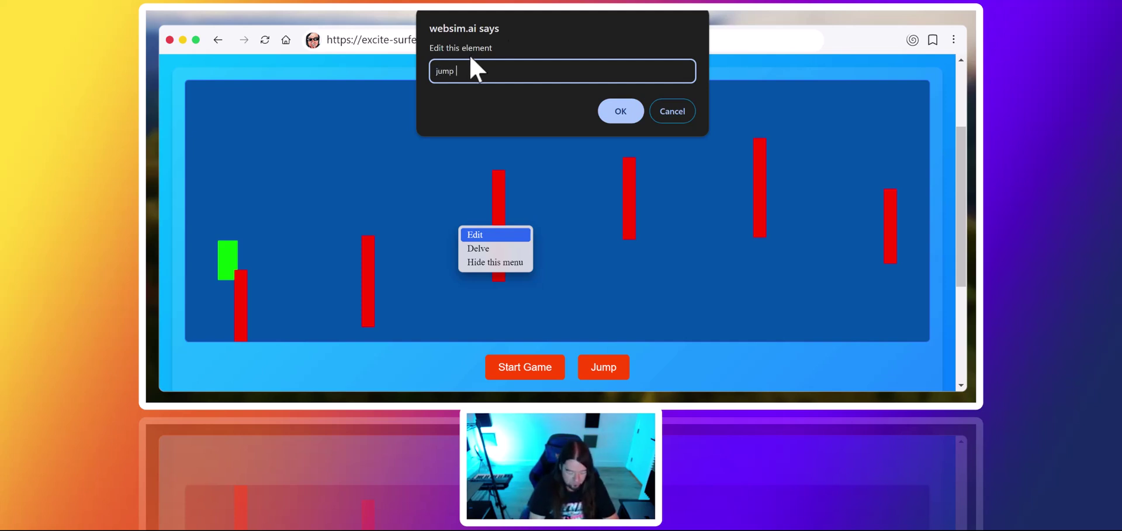
key(BackSpace)
key(BackSpace)
key(BackSpace)
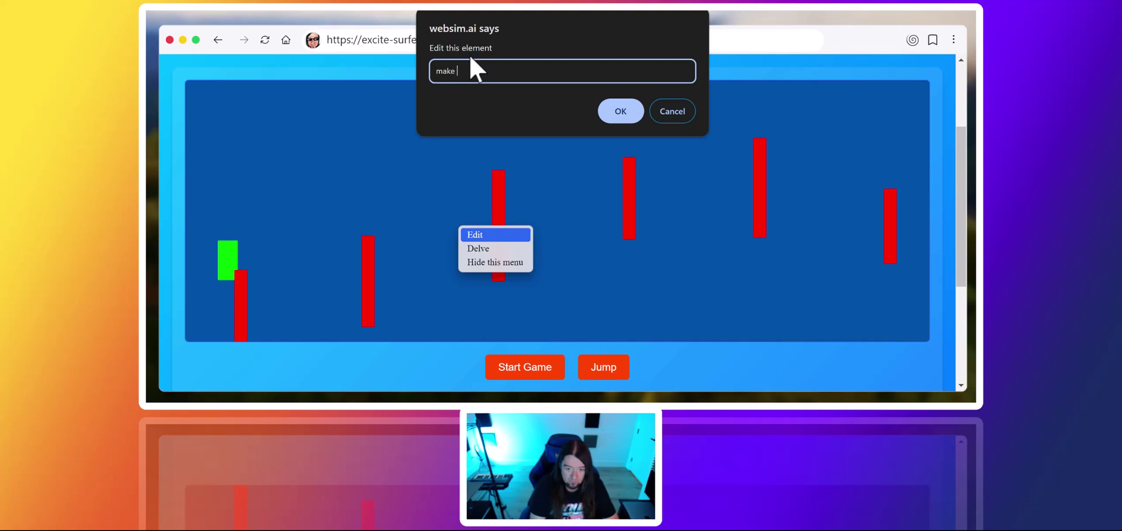
text(make green player jump)
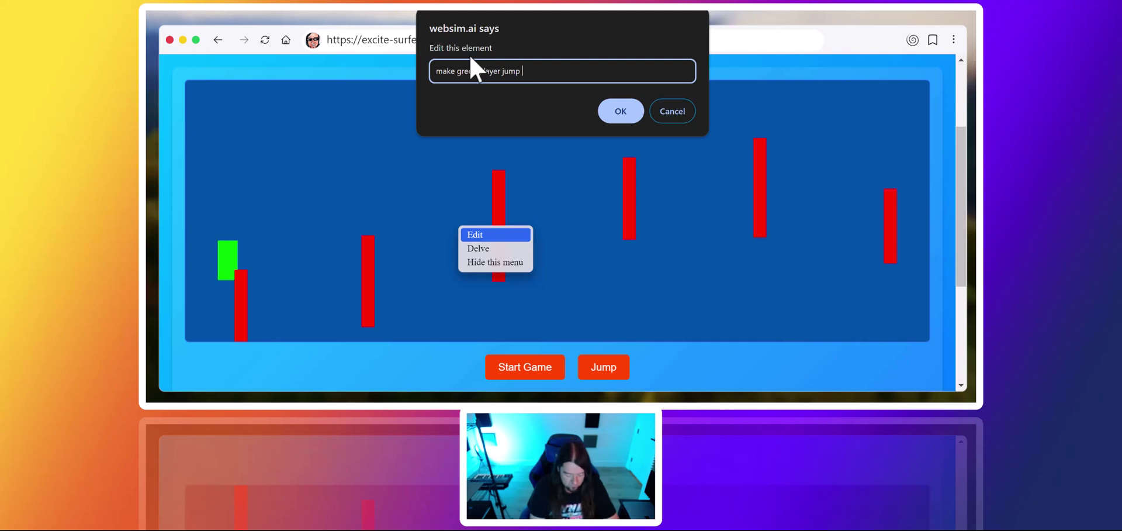
Complete the edit request as "make green player jump 20% higher with spacebar" and submit it
text( 20^%)
key(BackSpace)
key(BackSpace)
key(BackSpace)
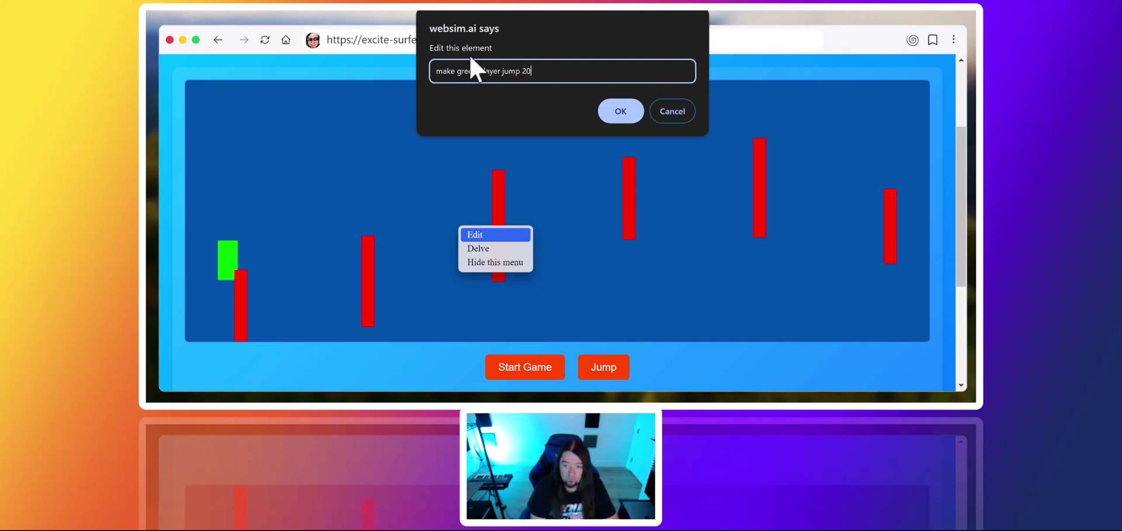
text(% high)
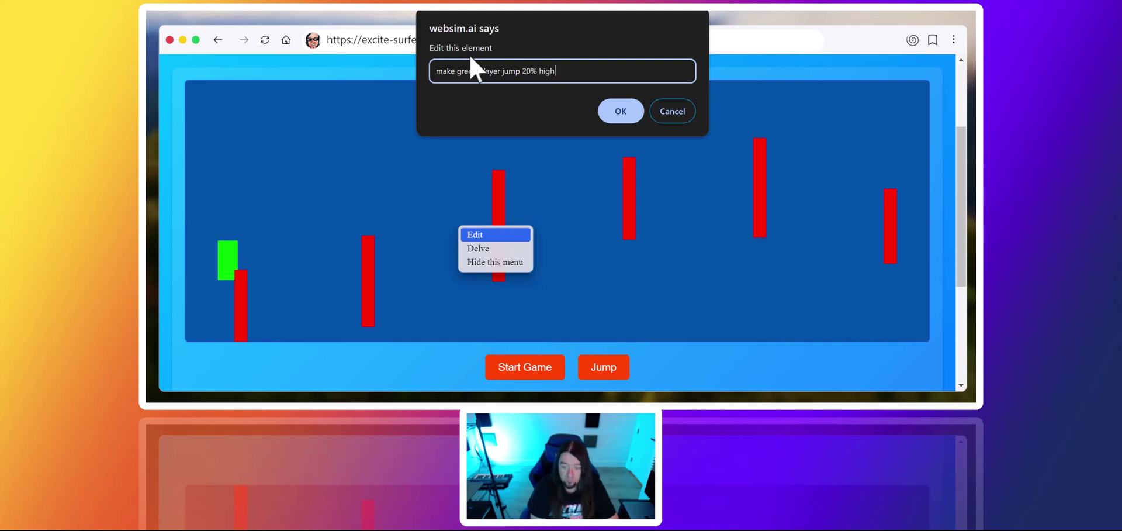
text(er with space)
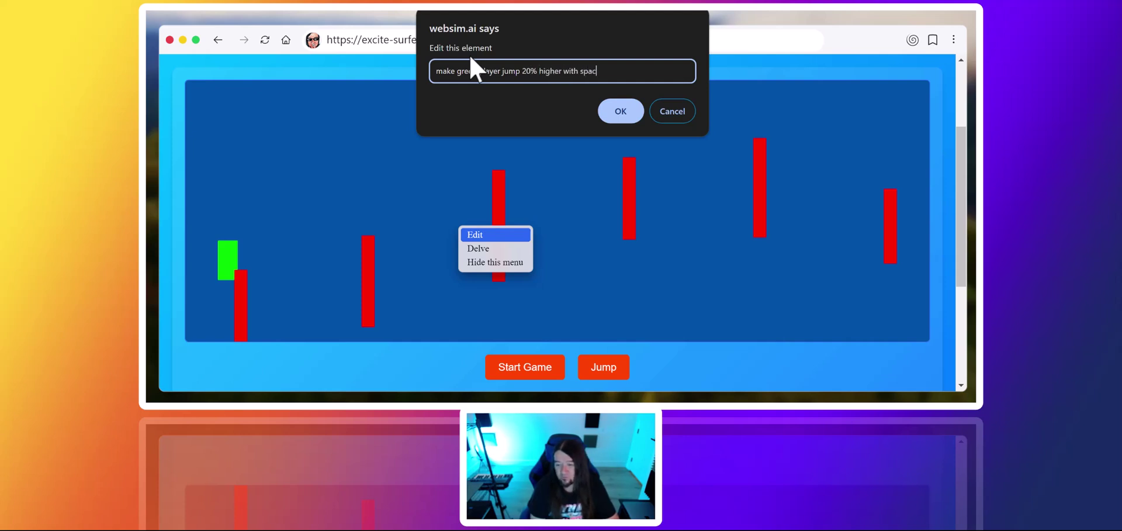
key(BackSpace)
key(BackSpace)
key(BackSpace)
key(BackSpace)
key(BackSpace)
text(spacebar)
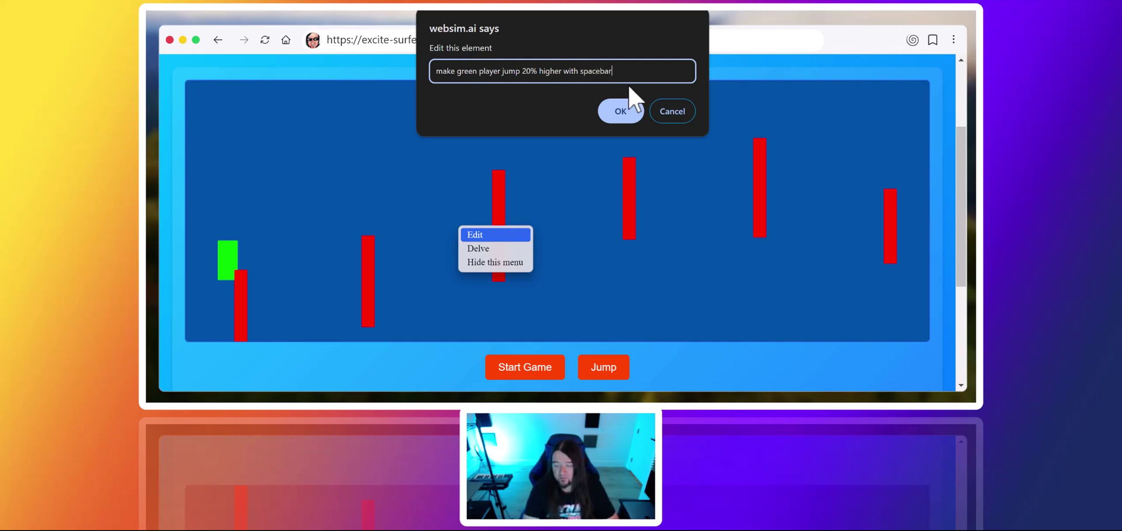
click(618, 108)
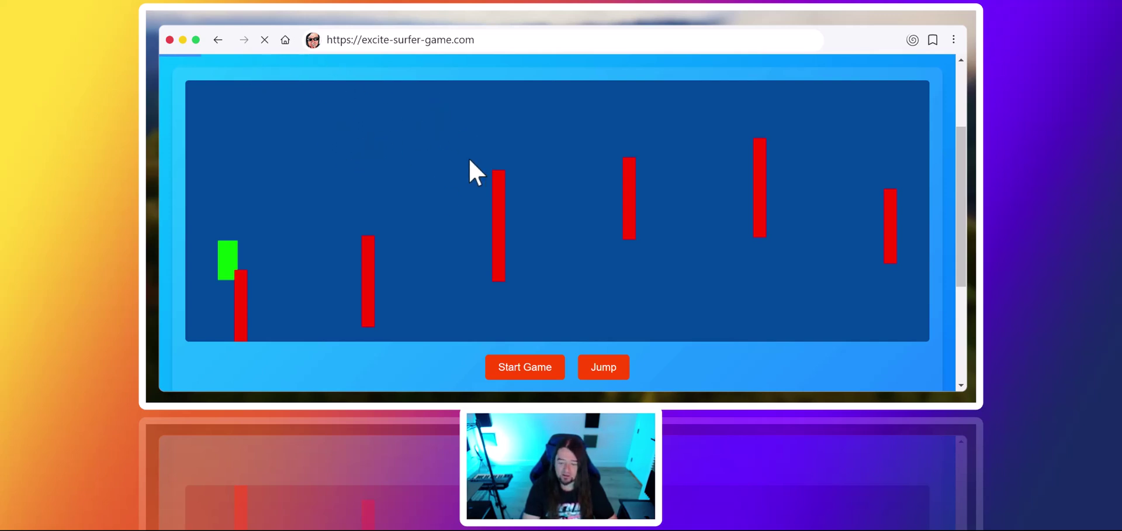
Check the page's Copy URL and Download options while the game regenerates, without choosing either
scroll(580, 129, up, 1)
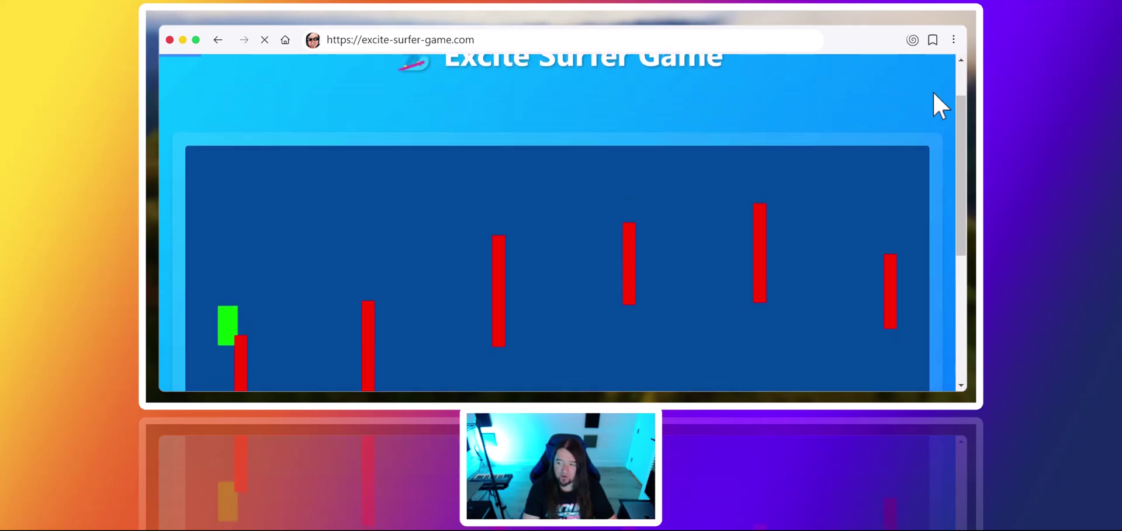
click(954, 39)
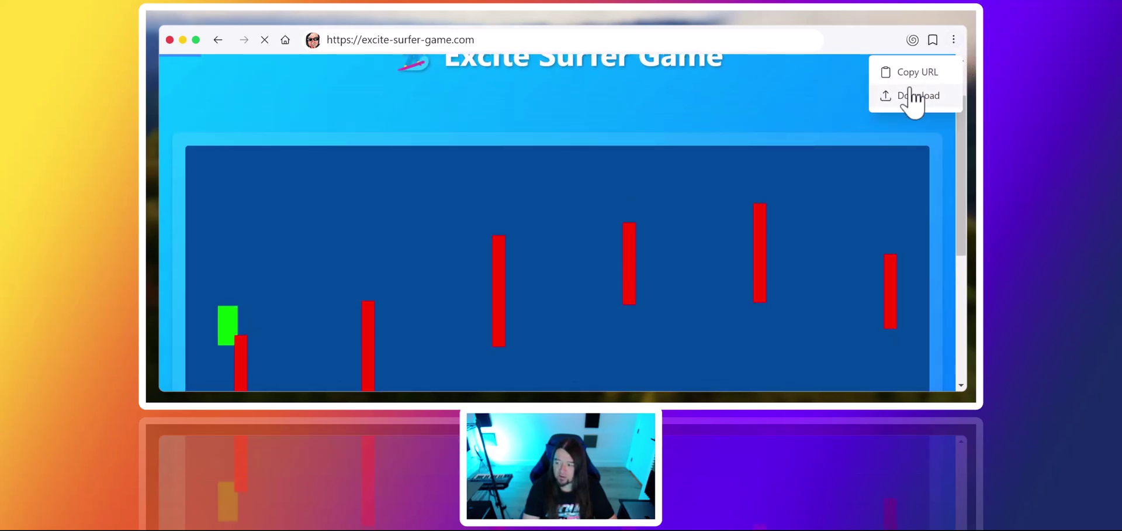
click(849, 108)
scroll(851, 107, up, 1)
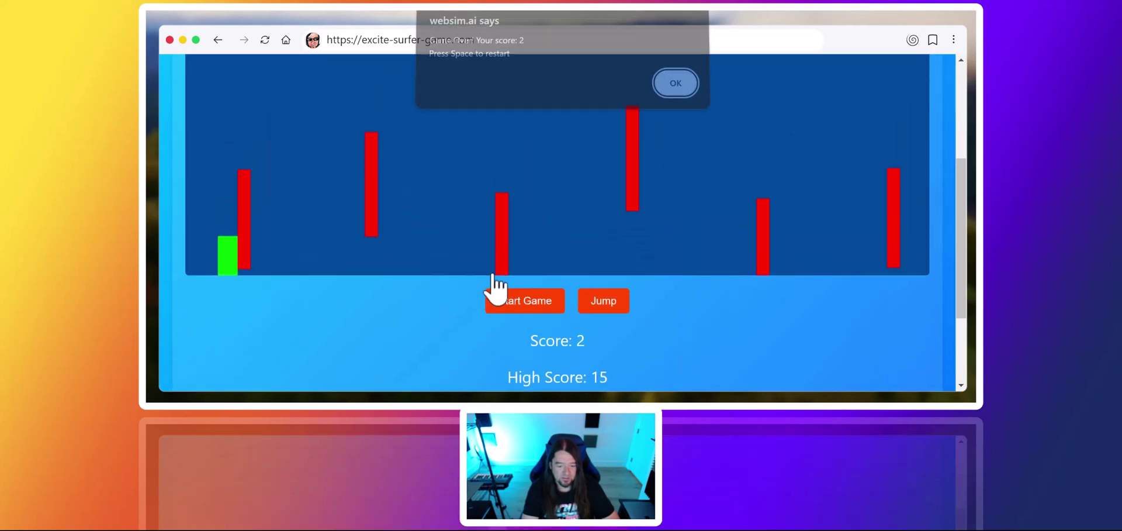
Dismiss the Game Over alert, restart the regenerated game, and test the green player's higher jump over the red bricks
key(Return)
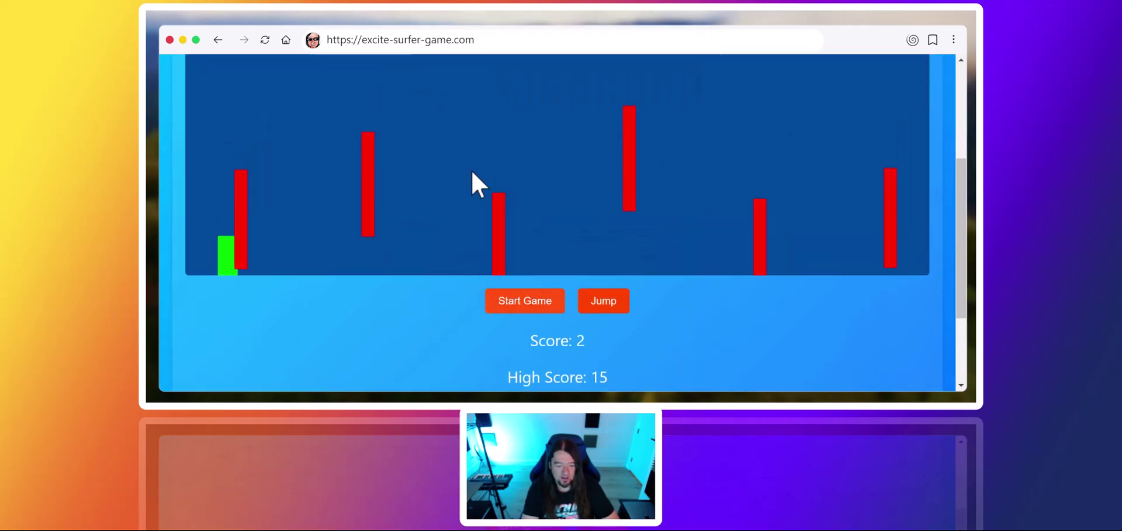
click(525, 299)
key(space)
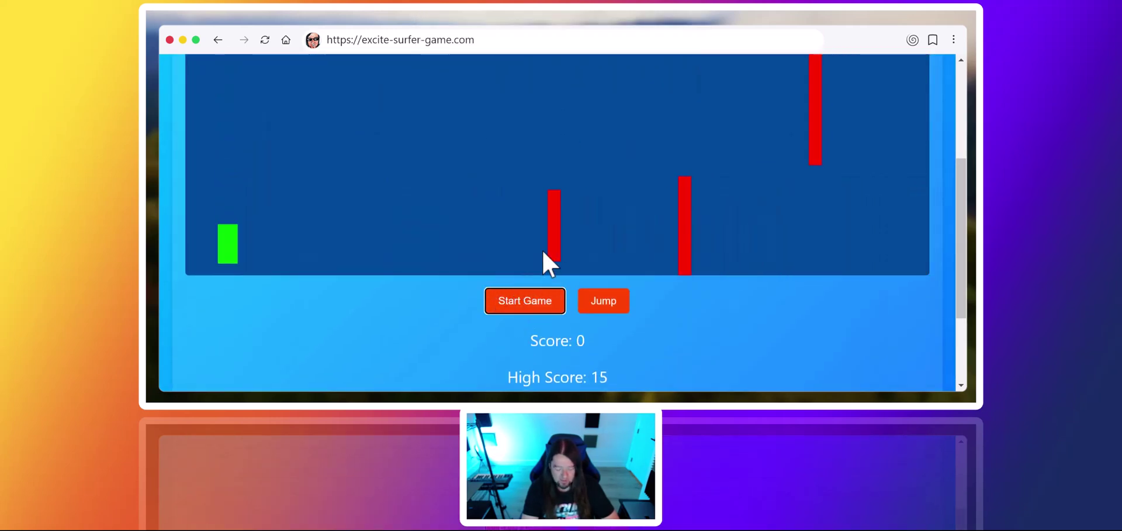
scroll(543, 268, up, 1)
key(space)
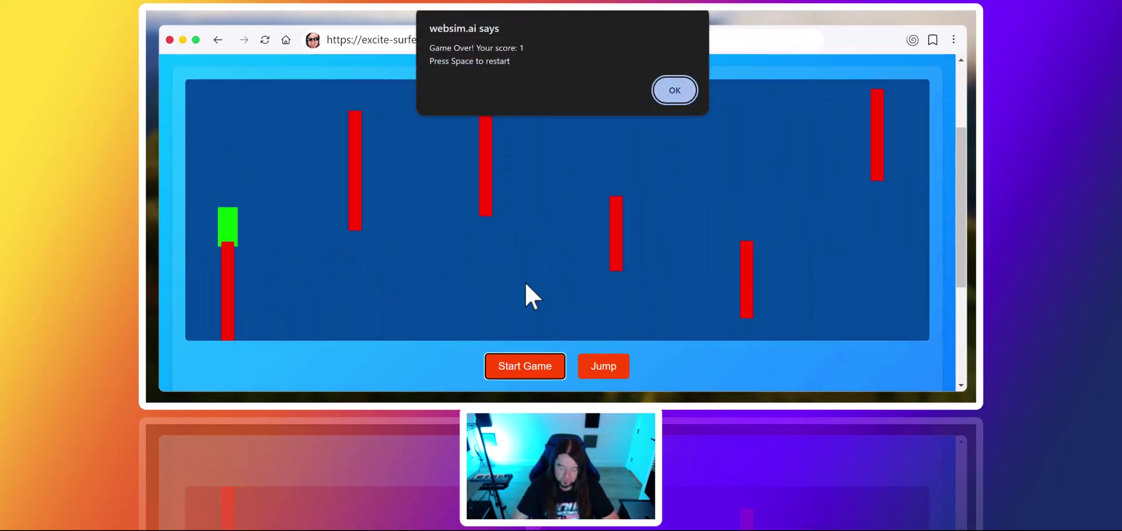
Play one more round with the green player shrunk, try jumping over a low brick, and dismiss the Game Over alert
key(space)
key(space)
key(space)
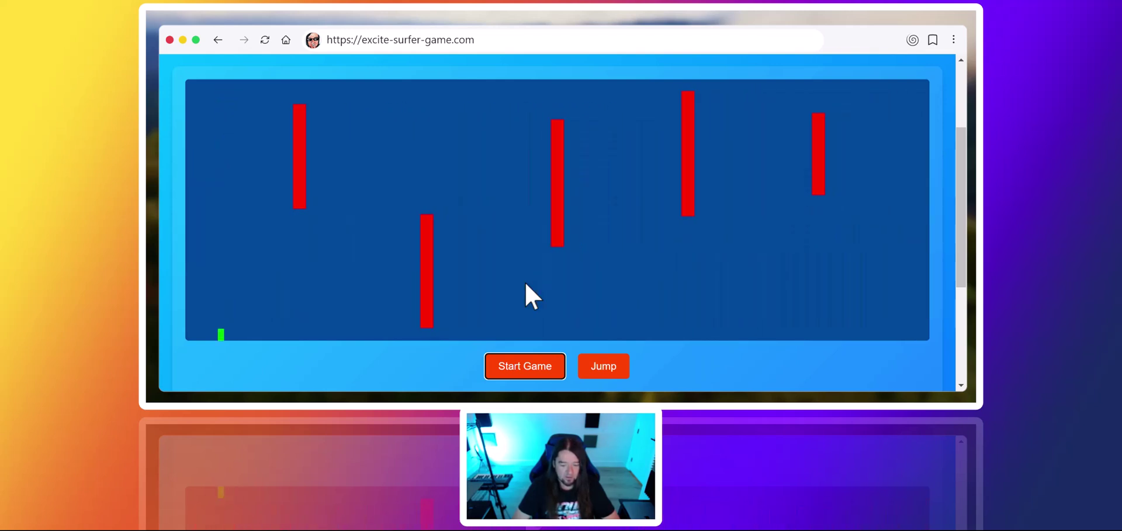
key(space)
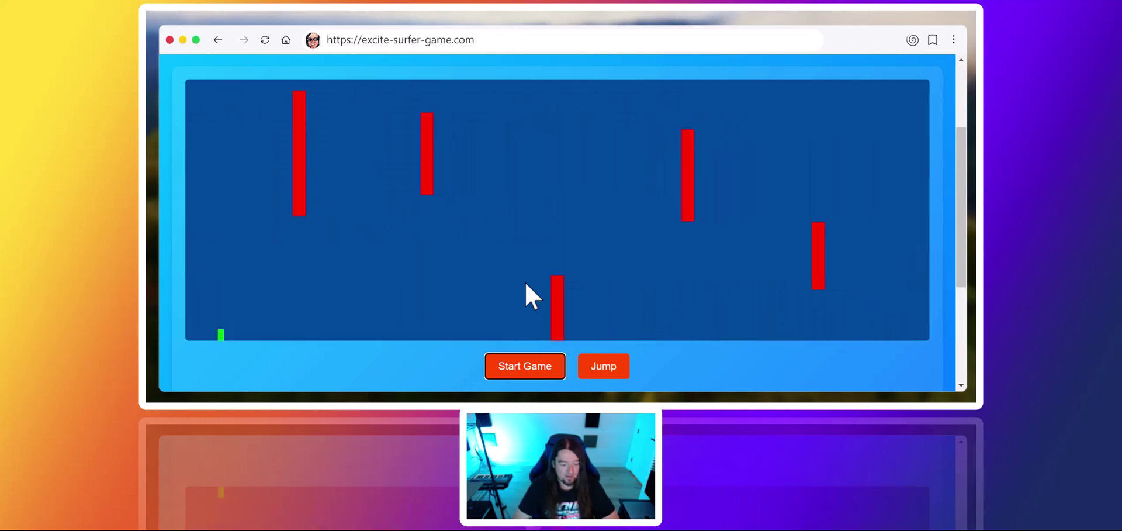
key(space)
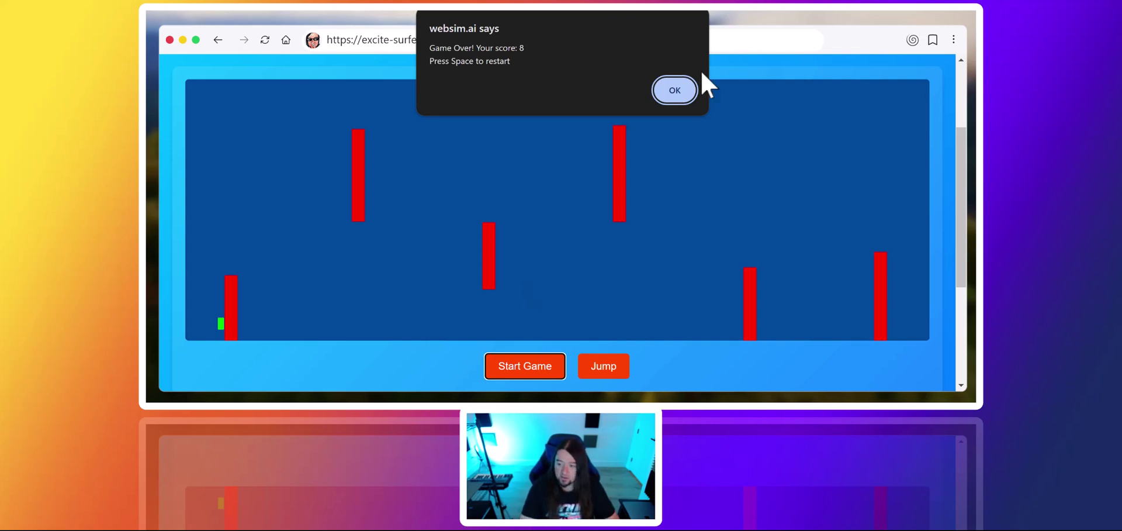
click(675, 91)
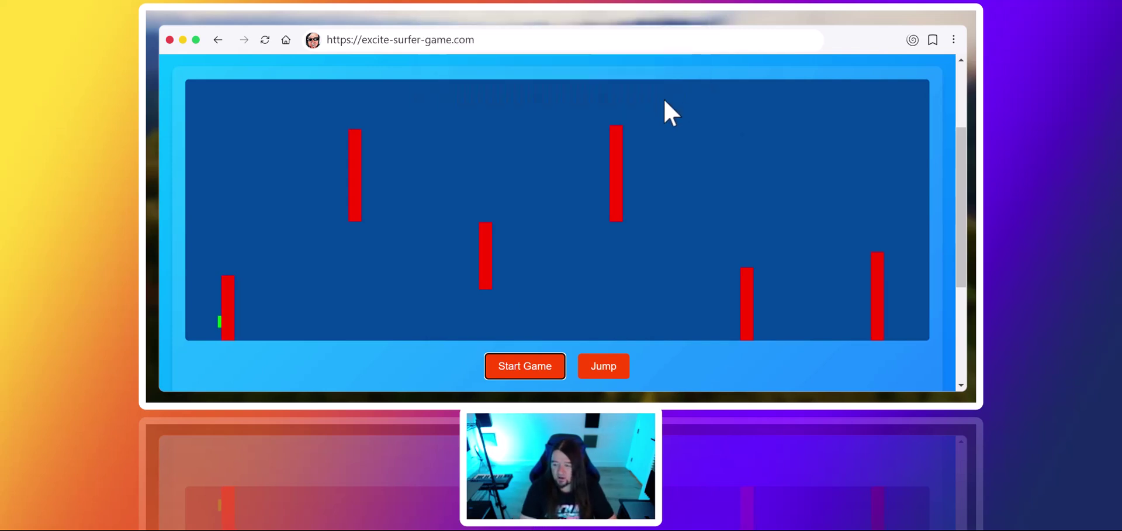
Submit an edit request on the game area: "turn the green brick player into a small stick figure on a surfboard"
right_click(525, 190)
click(553, 198)
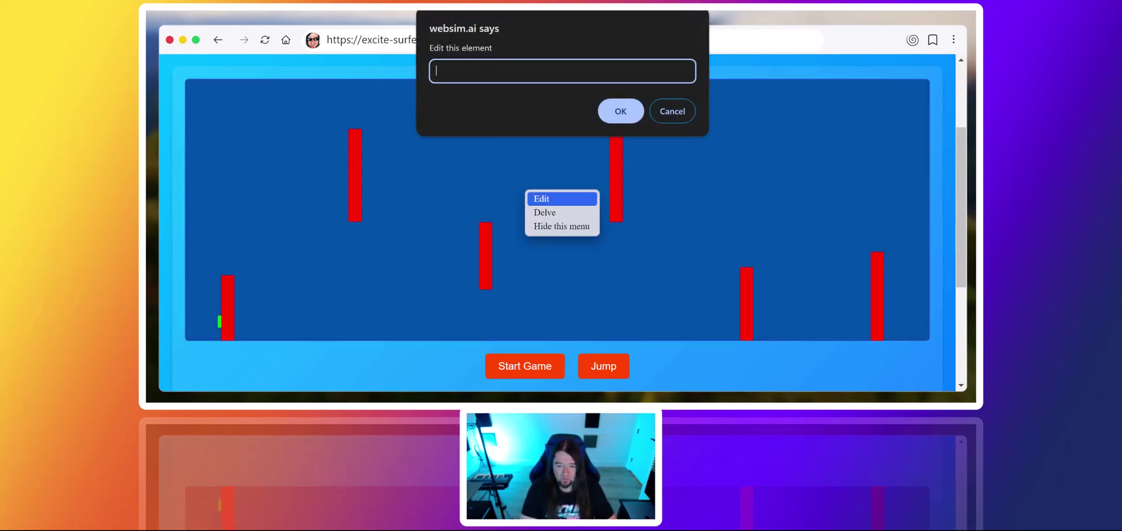
text(turn t)
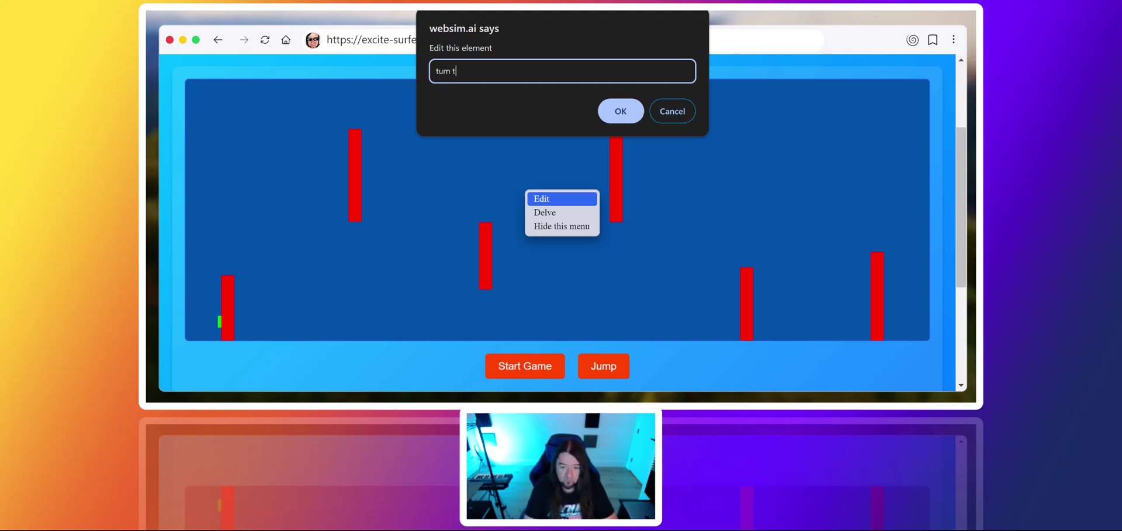
text(he green brick player into a small stick)
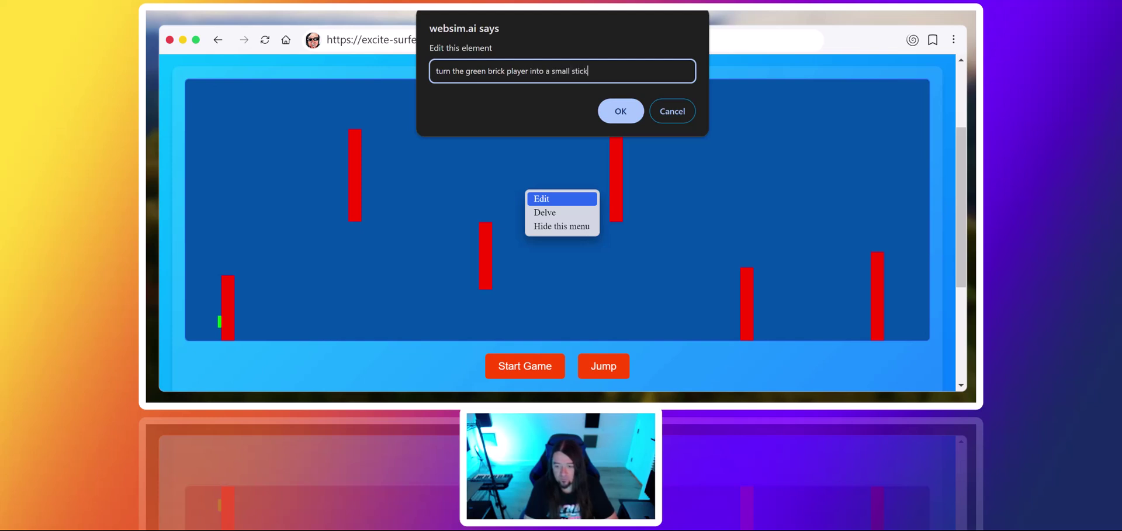
text( figure on a sur)
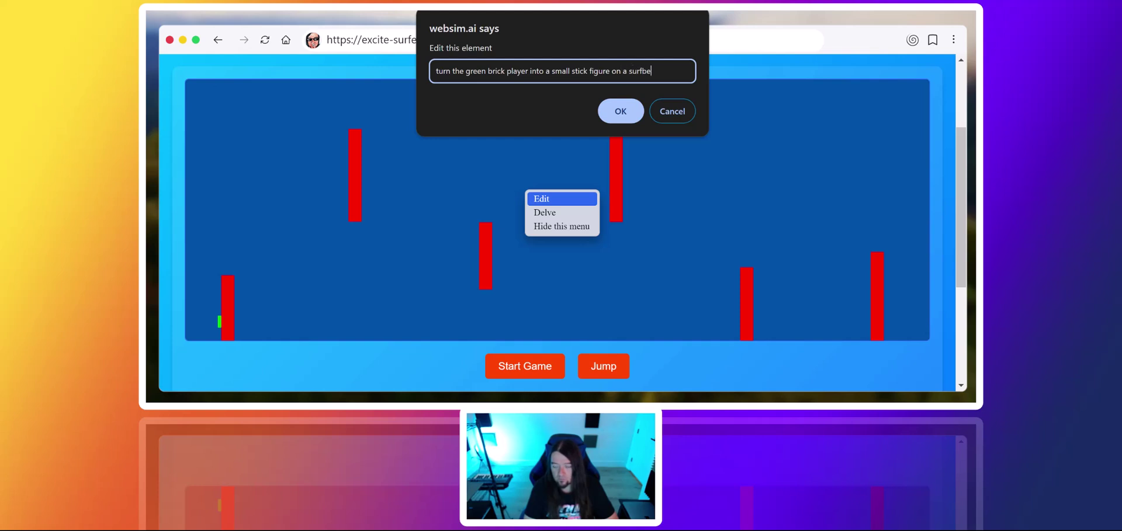
text(fbe)
key(BackSpace)
text(oard)
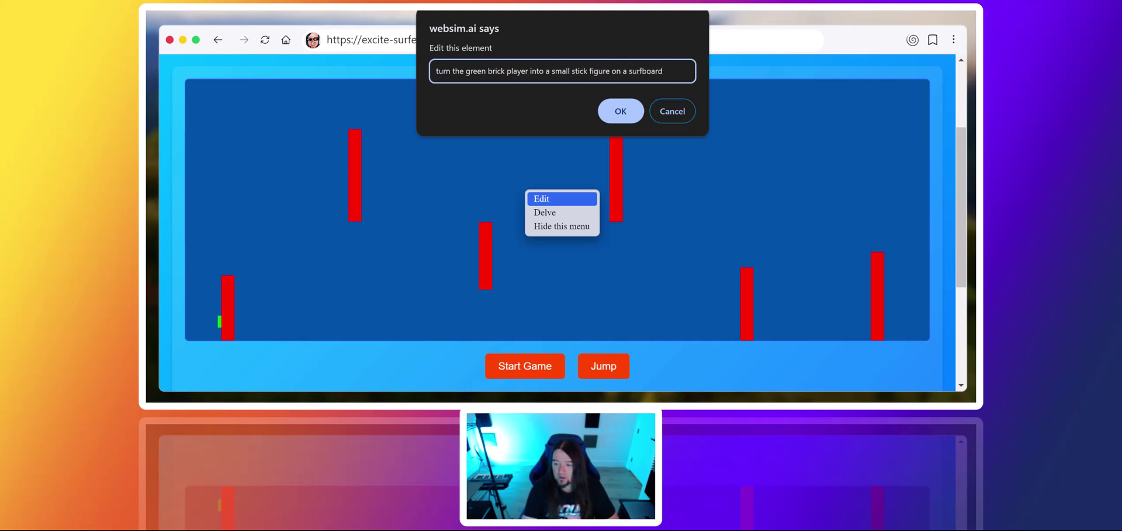
click(614, 110)
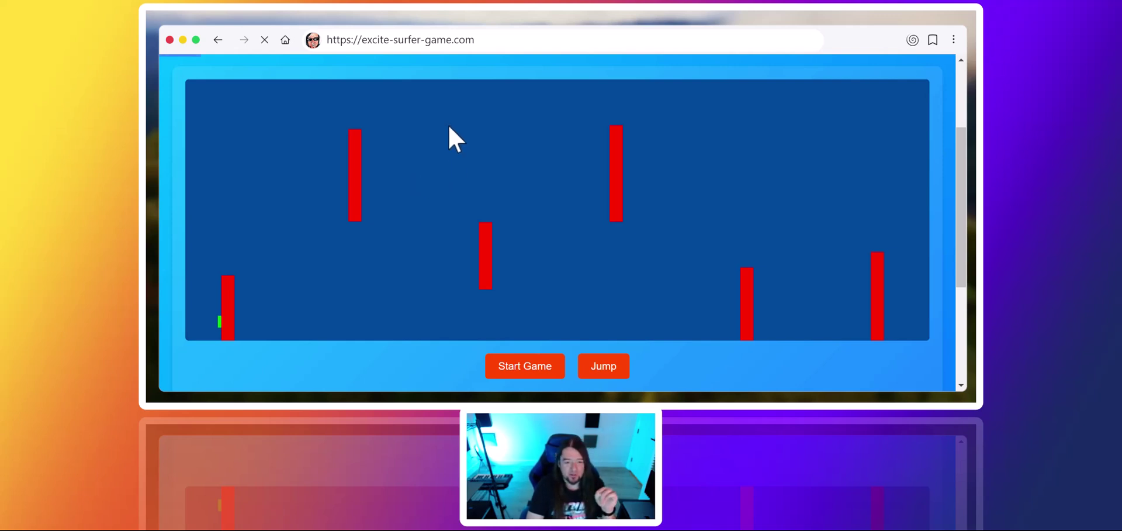
Review the game address's list of past edits, then look over the page from its title to the score area while it regenerates
click(488, 38)
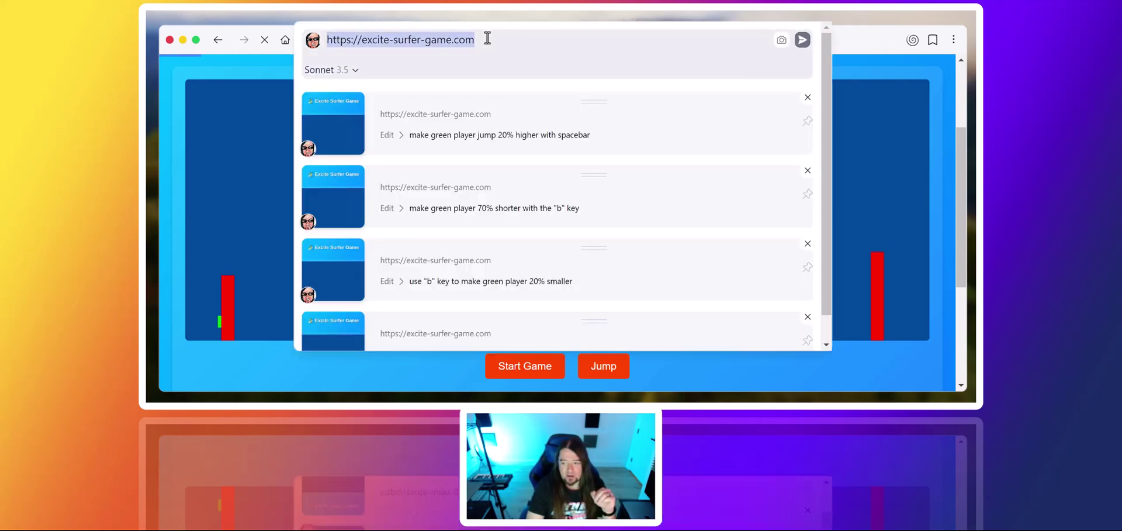
click(487, 38)
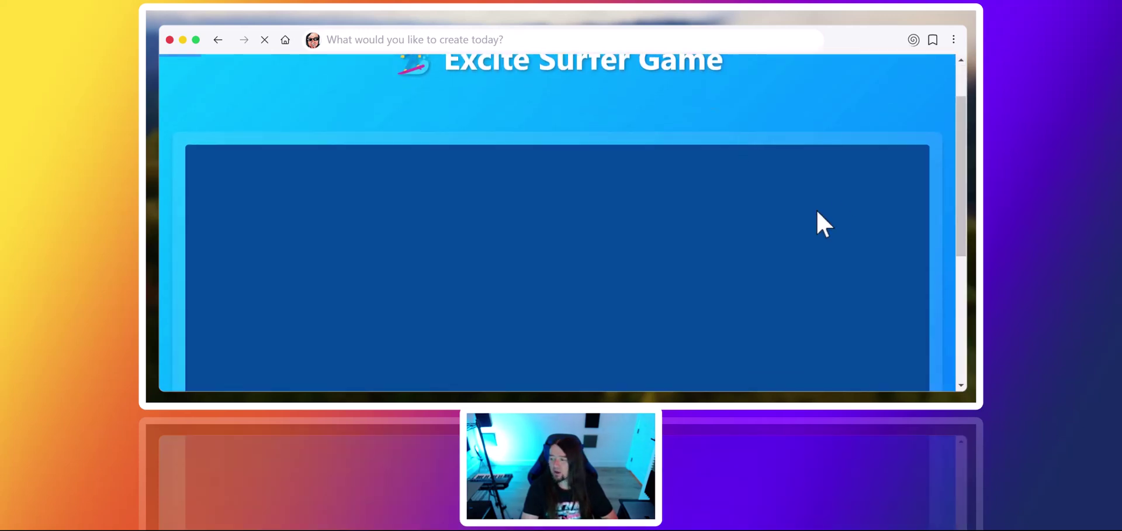
scroll(842, 199, down, 4)
scroll(769, 176, up, 1)
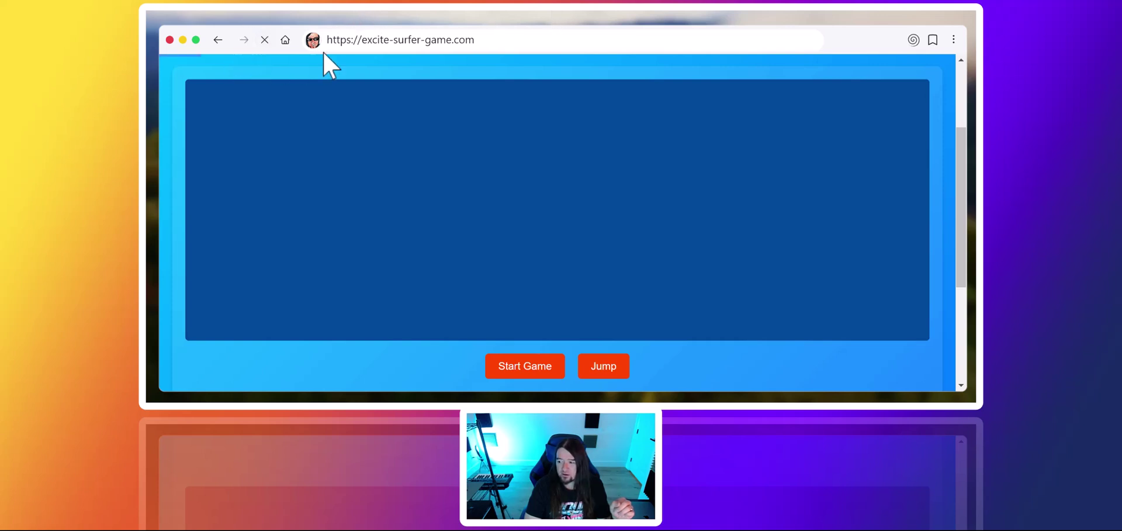
scroll(468, 146, down, 2)
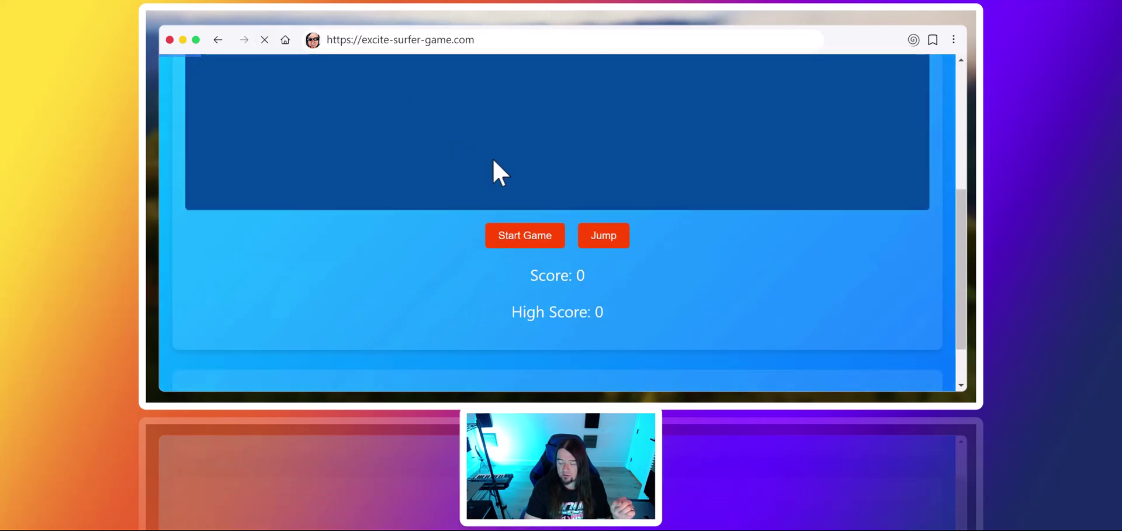
scroll(493, 159, up, 4)
scroll(493, 159, up, 1)
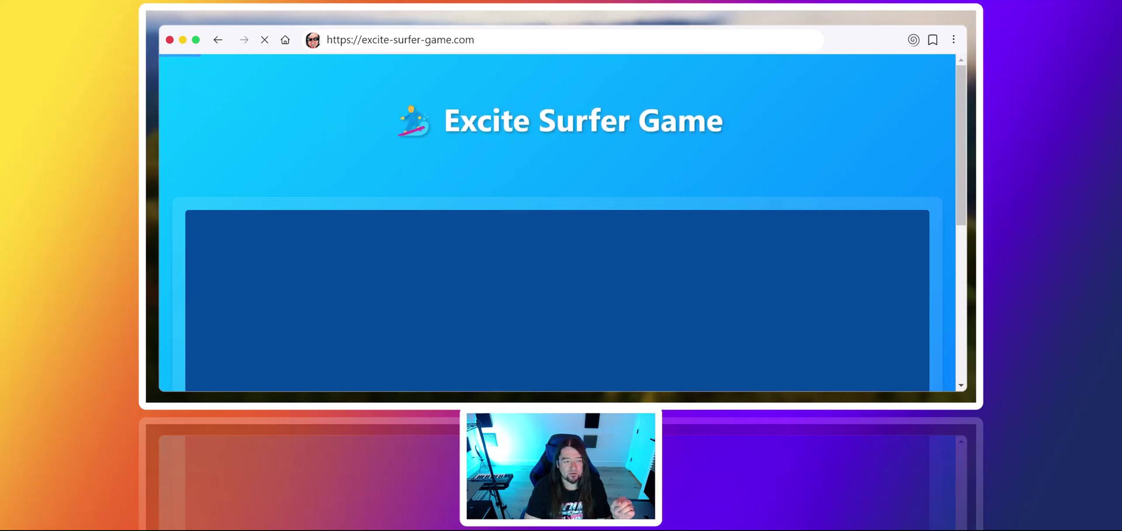
scroll(450, 155, down, 5)
scroll(532, 191, up, 2)
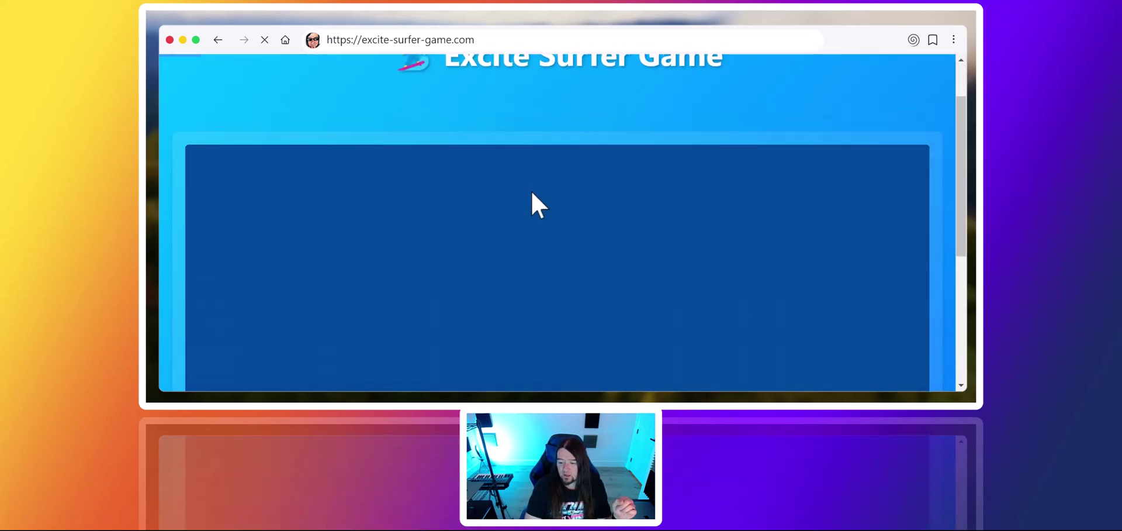
scroll(433, 202, down, 1)
scroll(425, 207, down, 1)
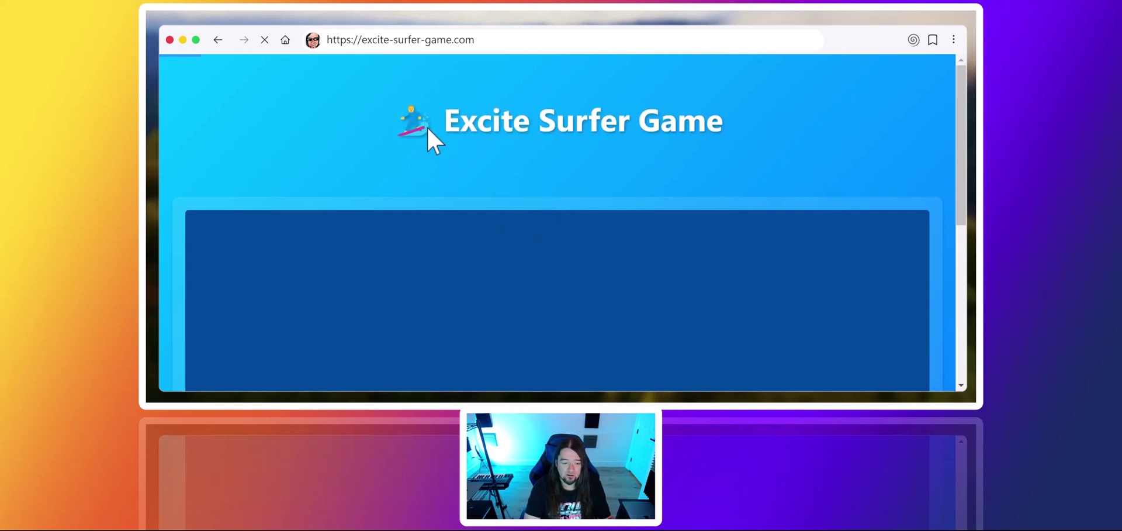
scroll(475, 238, down, 1)
scroll(475, 236, down, 4)
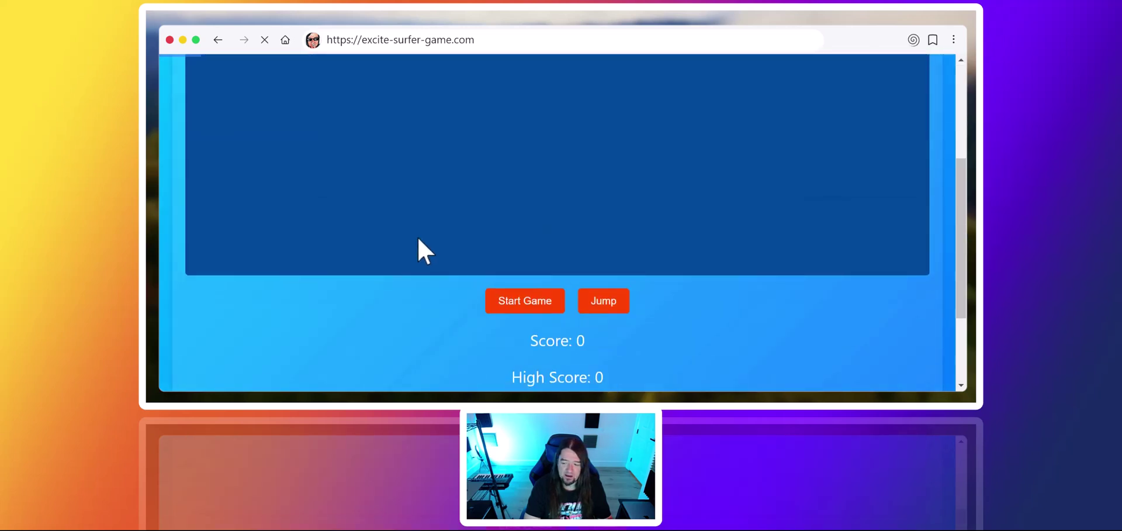
scroll(478, 213, up, 5)
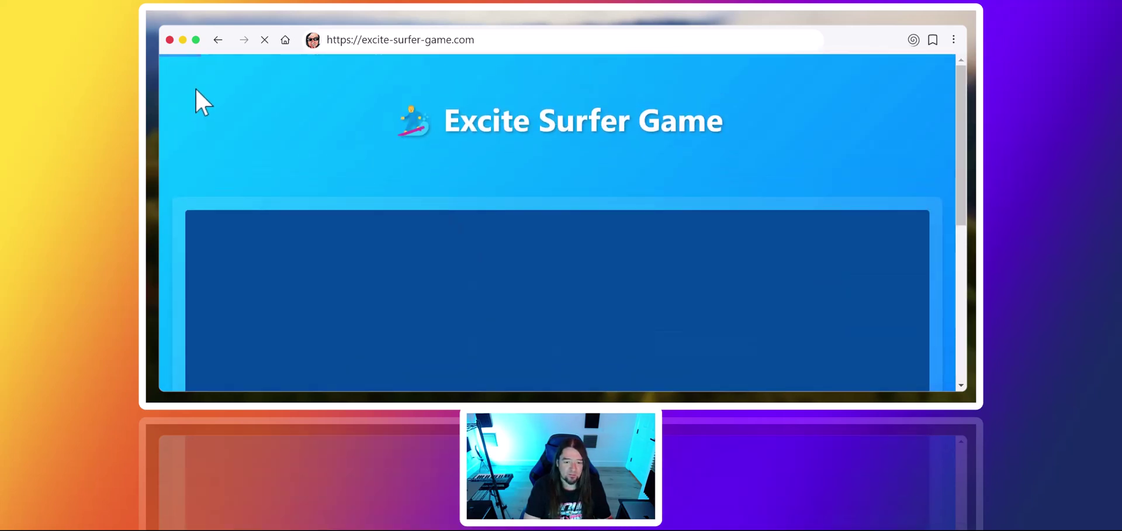
Look over the regenerated game with the stick-figure surfer and dismiss its Game Over alert
mouse_move(190, 58)
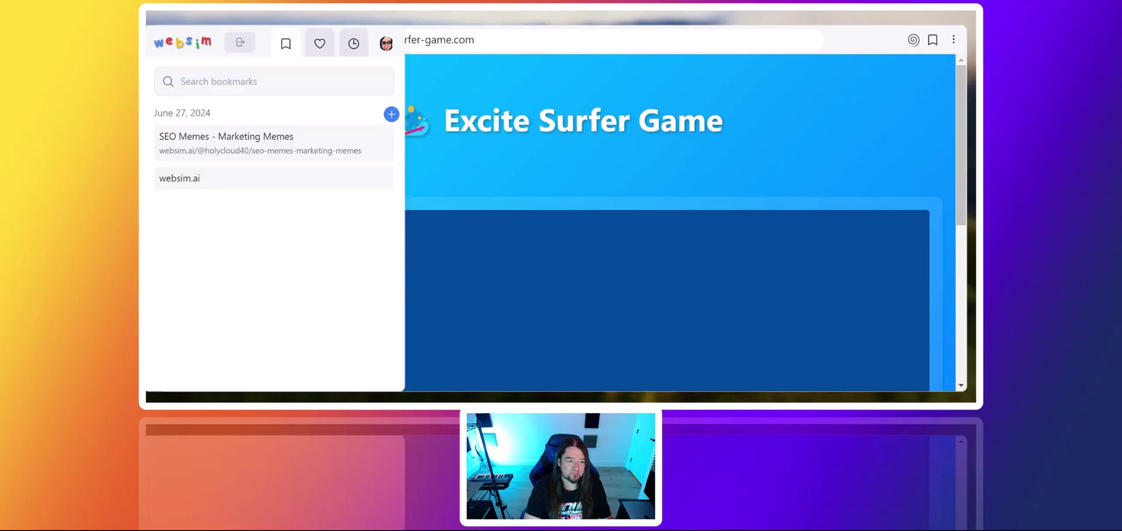
scroll(475, 205, down, 4)
scroll(476, 204, up, 1)
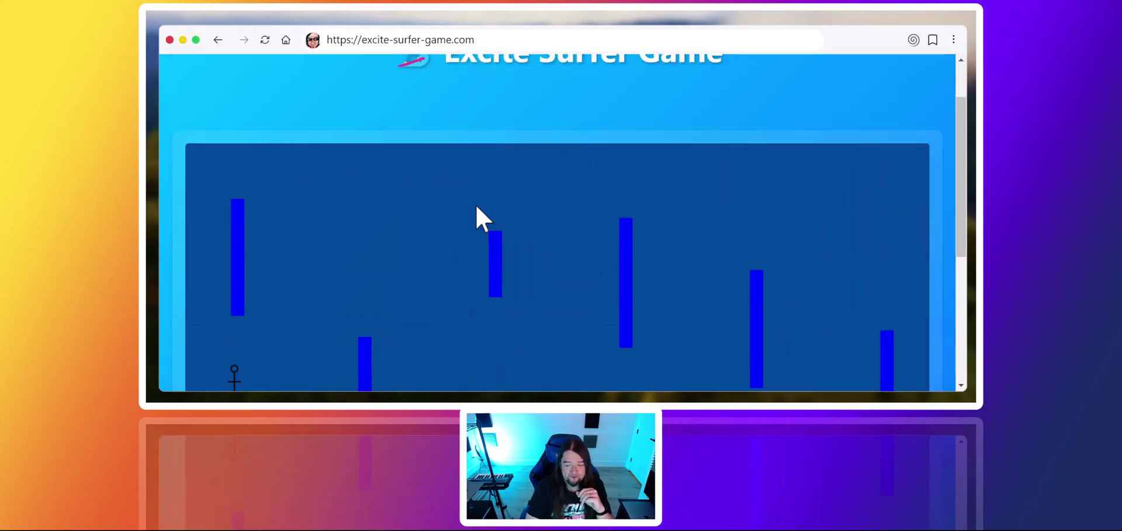
scroll(476, 205, down, 1)
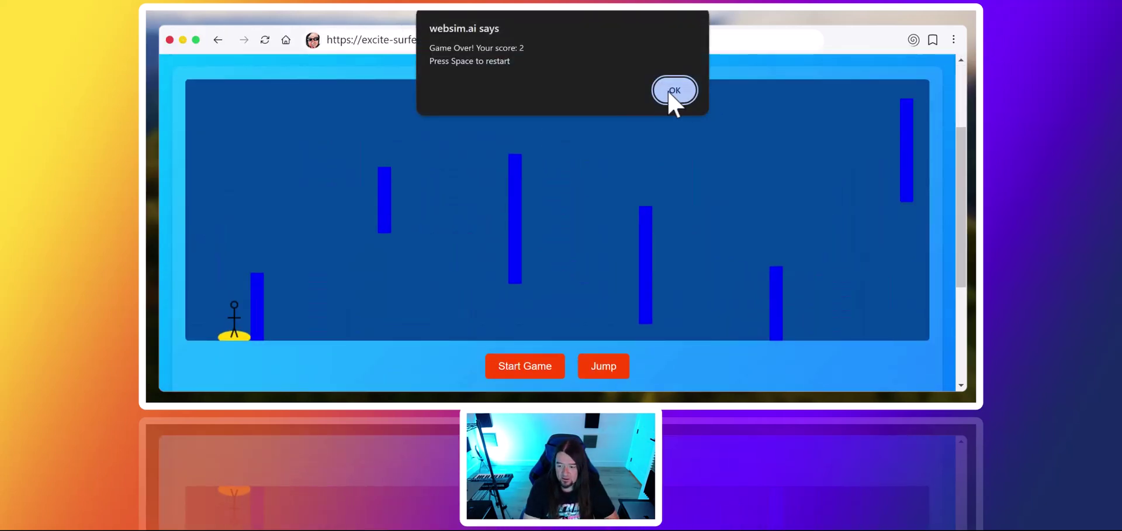
click(667, 91)
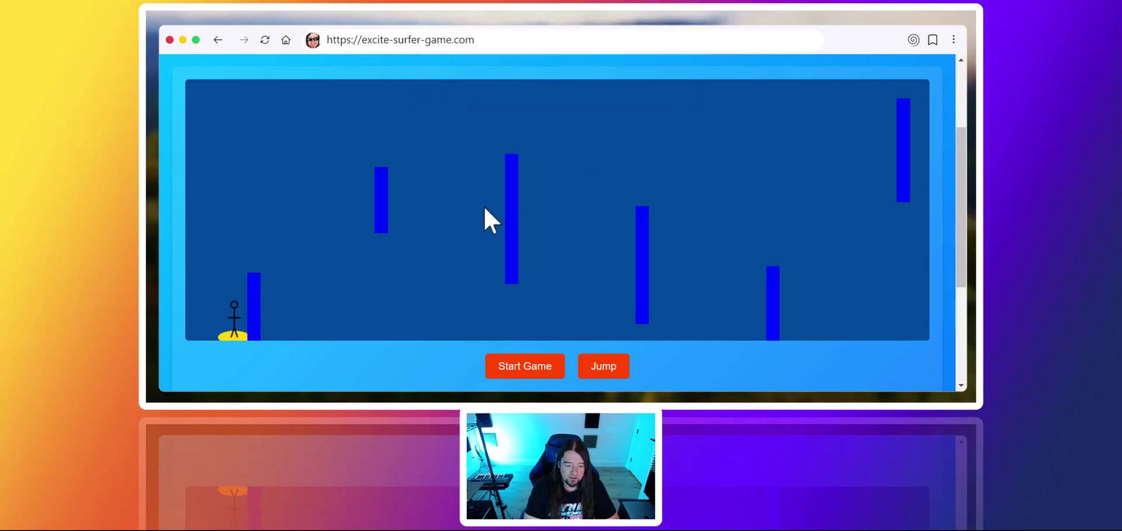
Start a new game and play a round, jumping and shrinking the stick-figure surfer to get past the blue bars
click(533, 368)
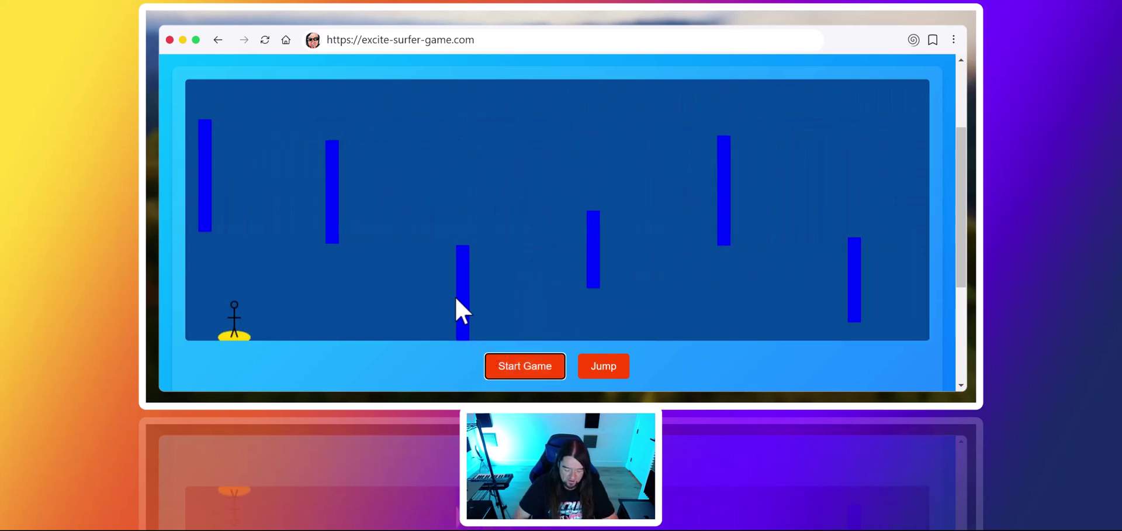
key(space)
key(space)
key(space)
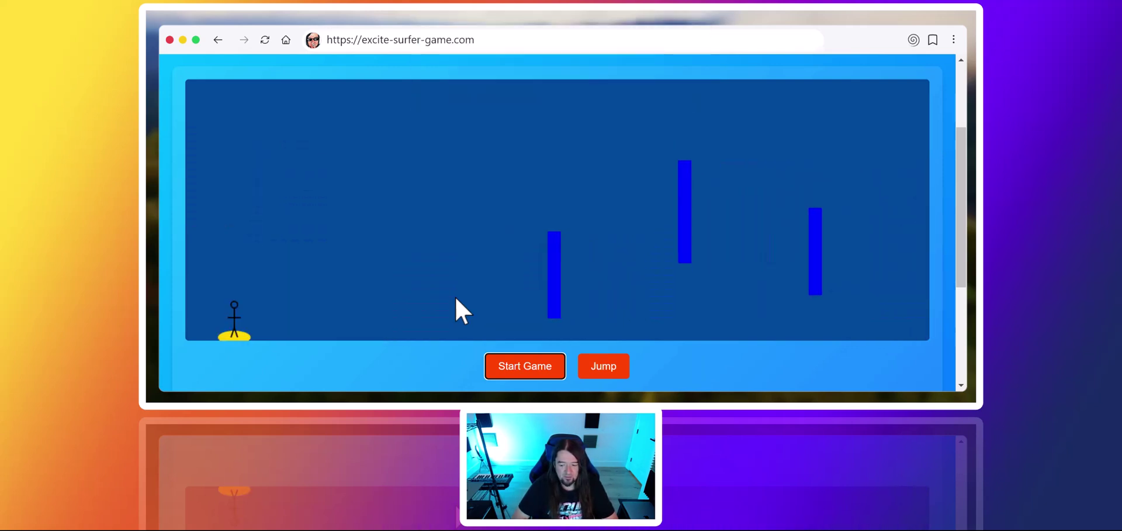
key(space)
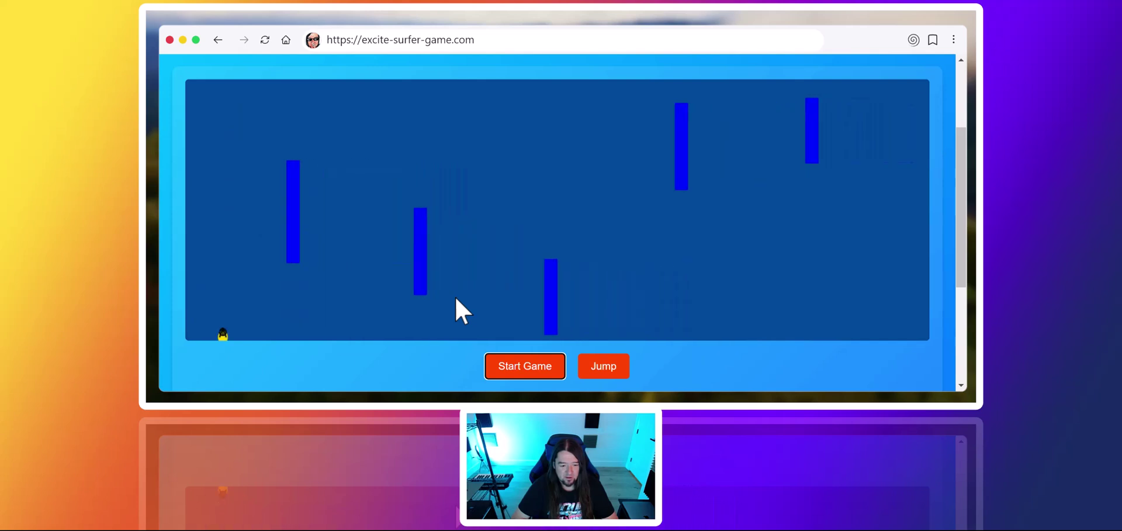
key(space)
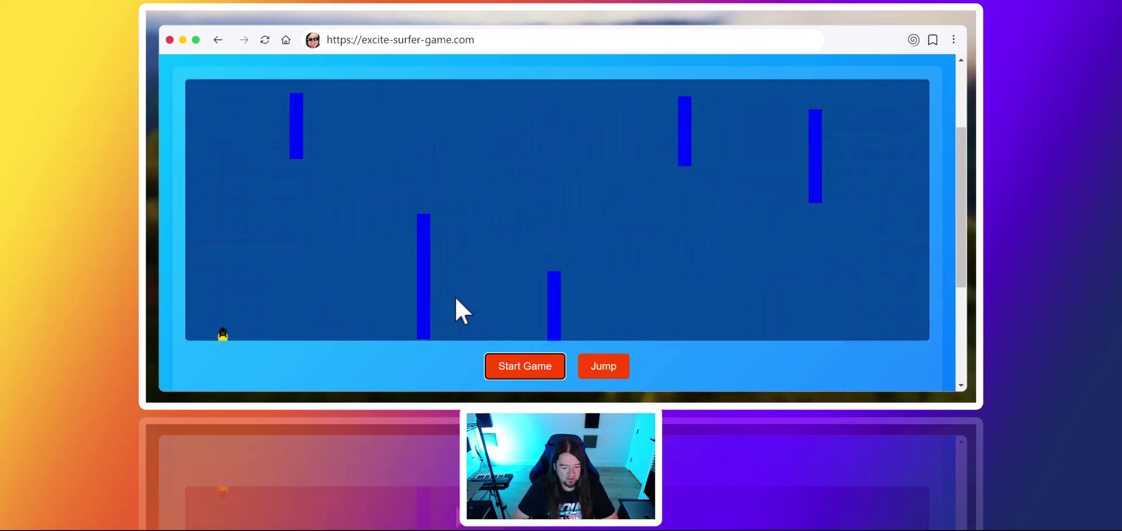
key(space)
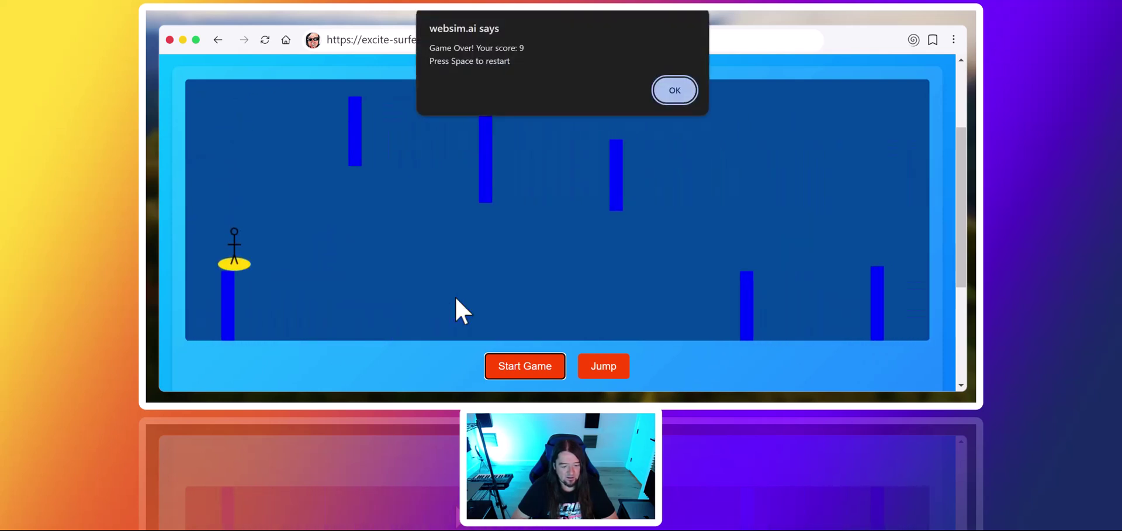
Dismiss the Game Over alert and keep replaying the game, making the stick-figure surfer jump the low blue bars
key(space)
key(space)
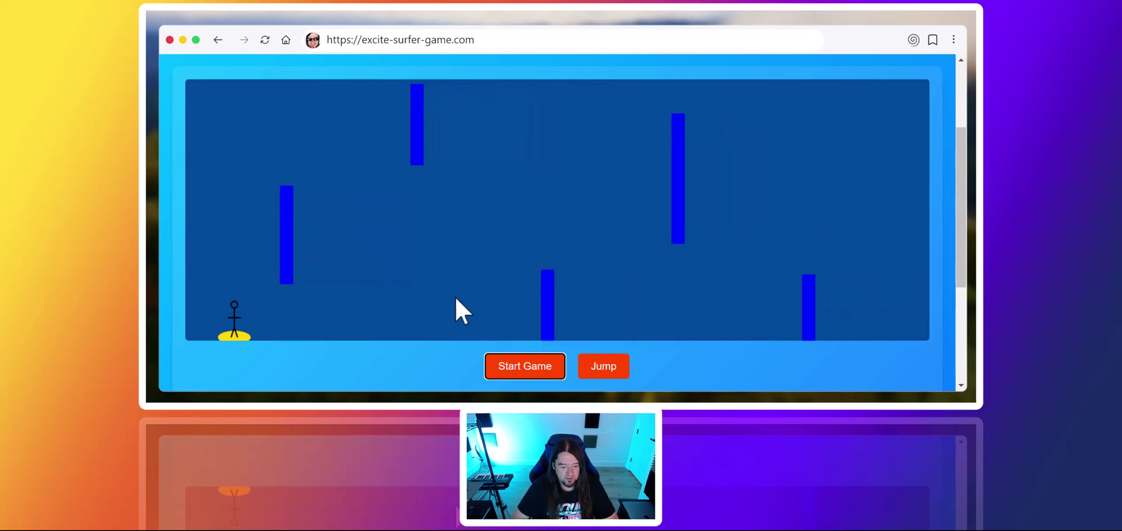
key(space)
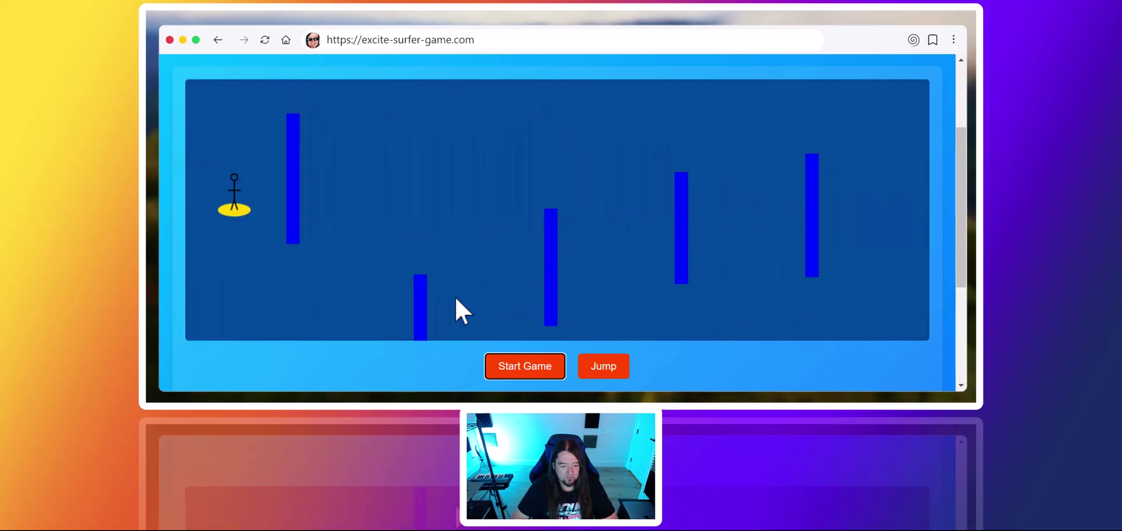
key(space)
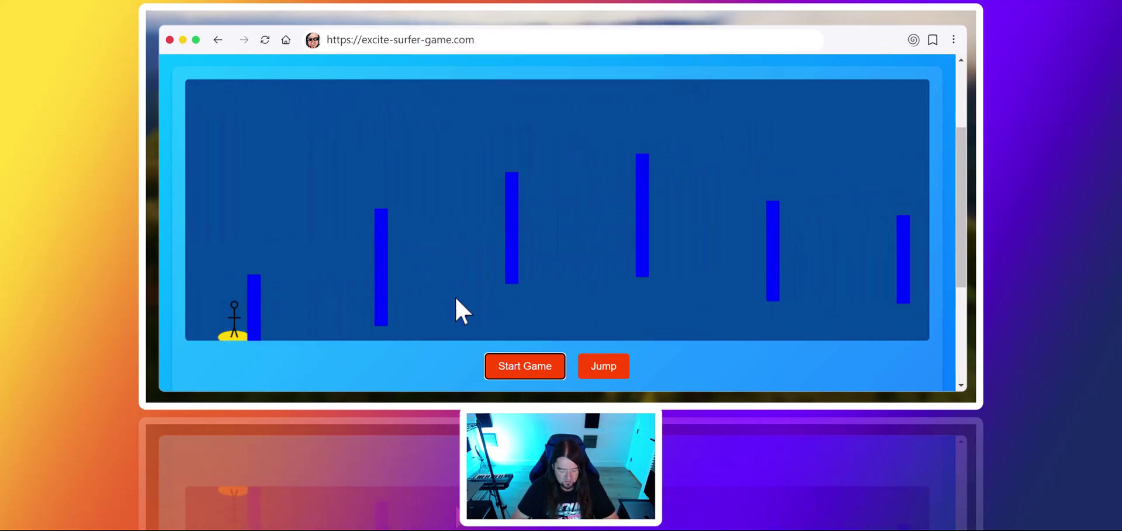
key(space)
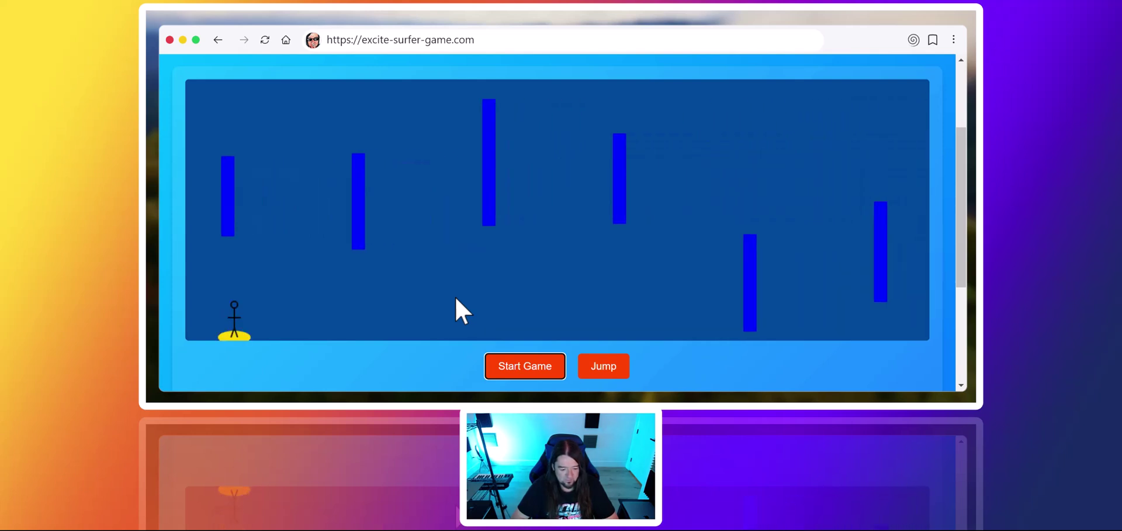
key(space)
key(space)
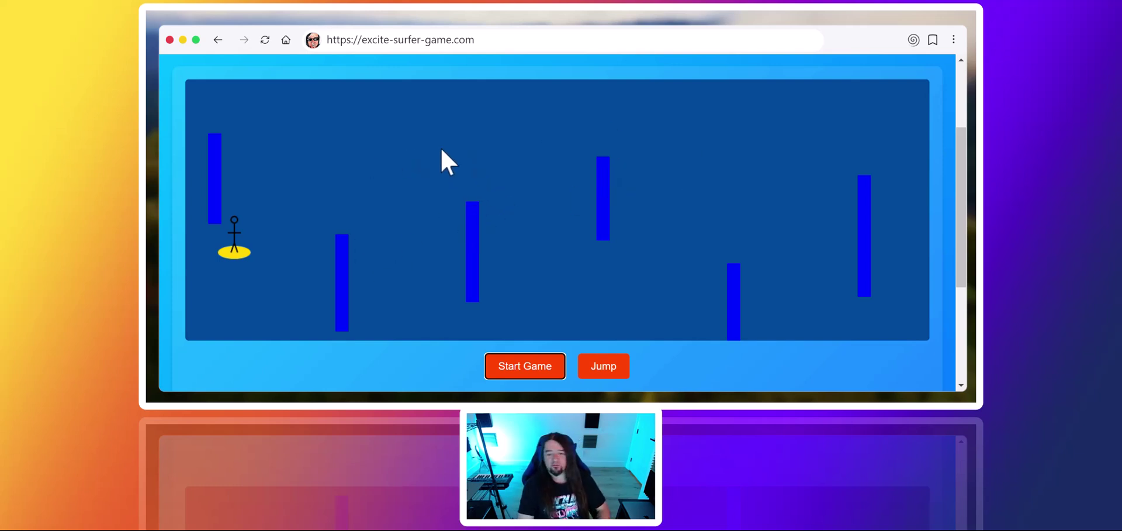
Review the list of past edits under the surfing game's address and close it without submitting a new request
scroll(695, 176, up, 3)
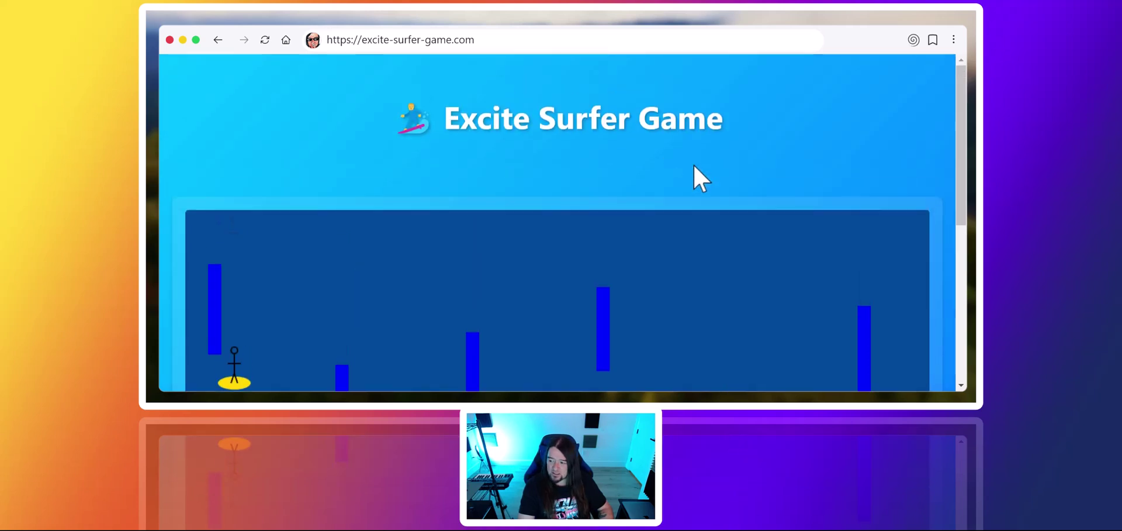
click(551, 43)
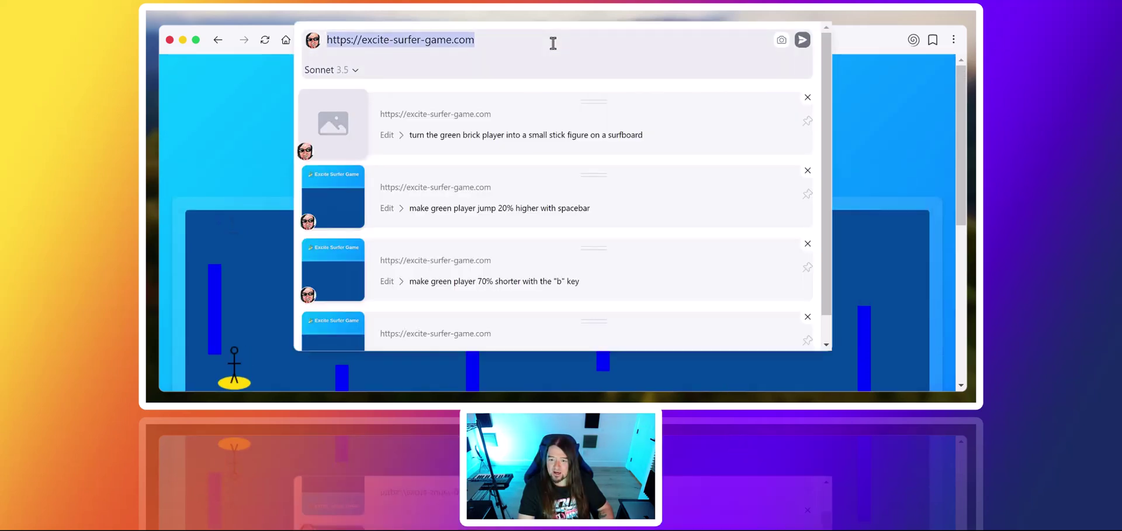
click(522, 39)
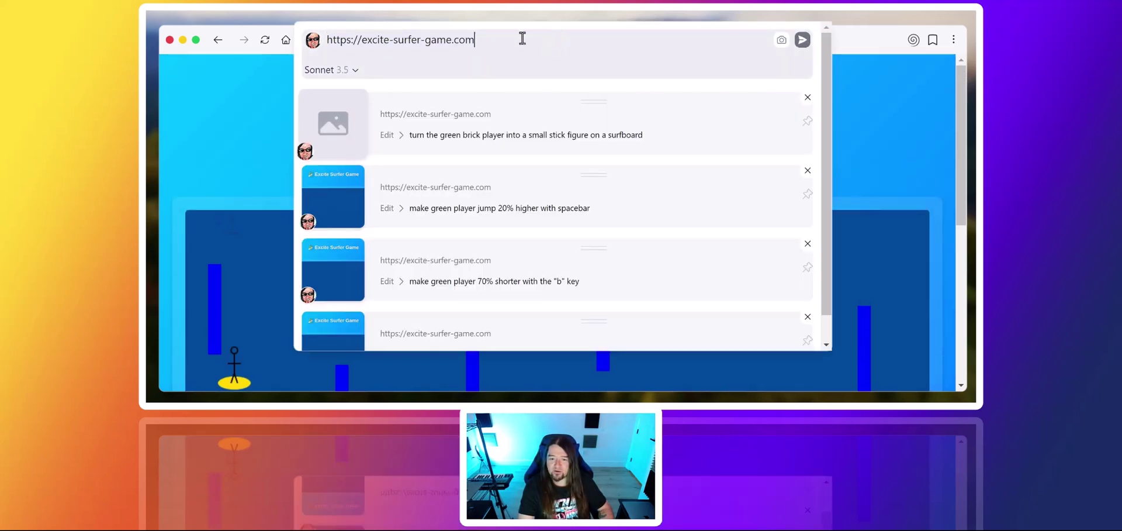
click(862, 41)
Examine the finished game page from its title through the game area down to the score and high score
scroll(626, 150, down, 3)
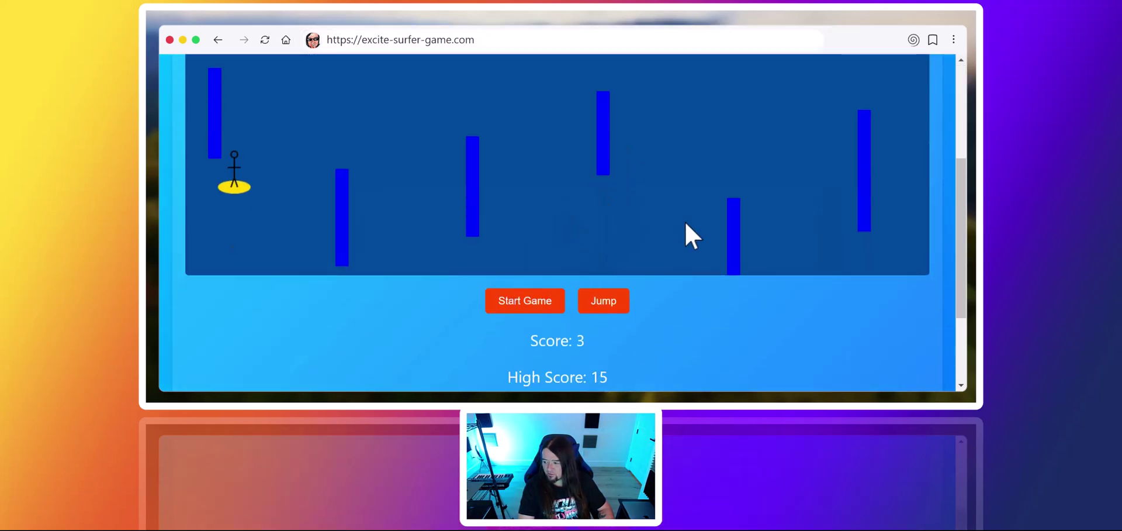
scroll(651, 220, up, 3)
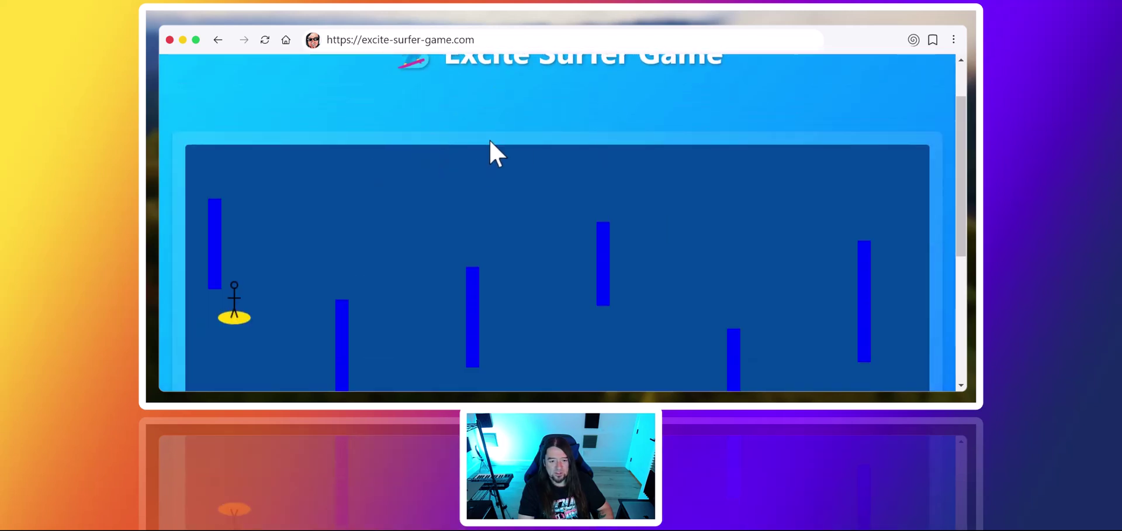
scroll(506, 163, down, 3)
scroll(507, 163, up, 1)
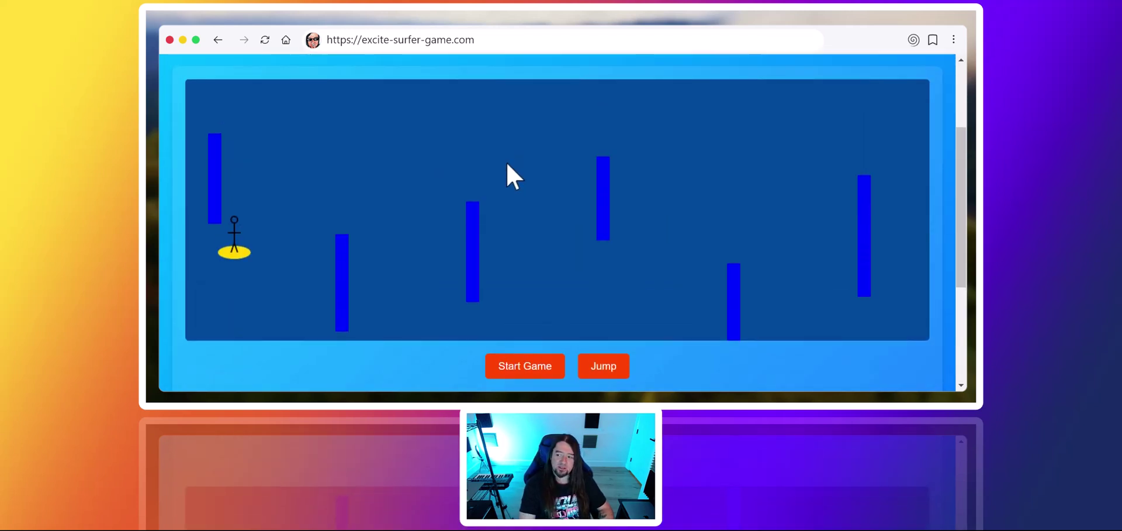
scroll(431, 110, up, 3)
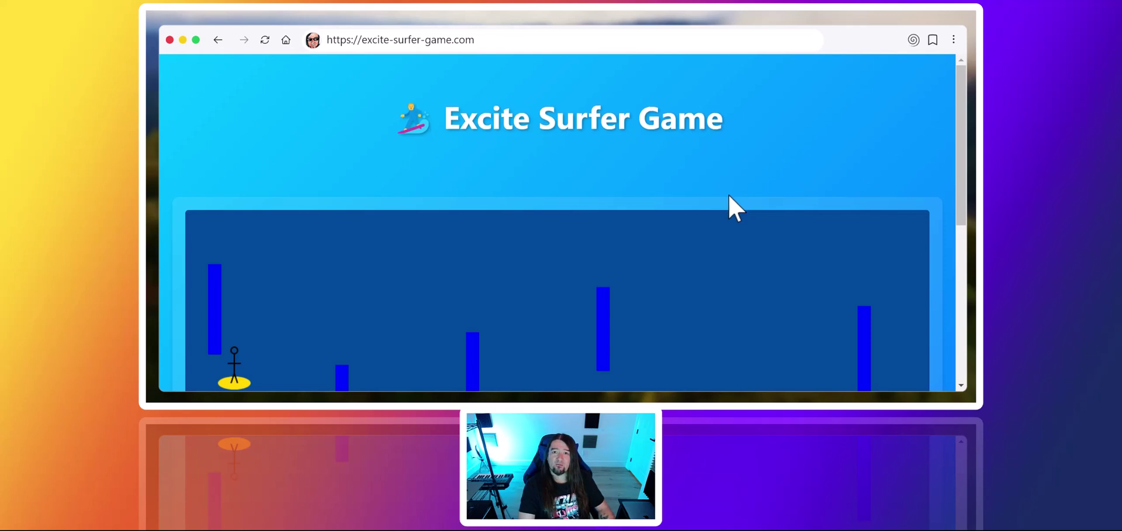
scroll(556, 205, down, 3)
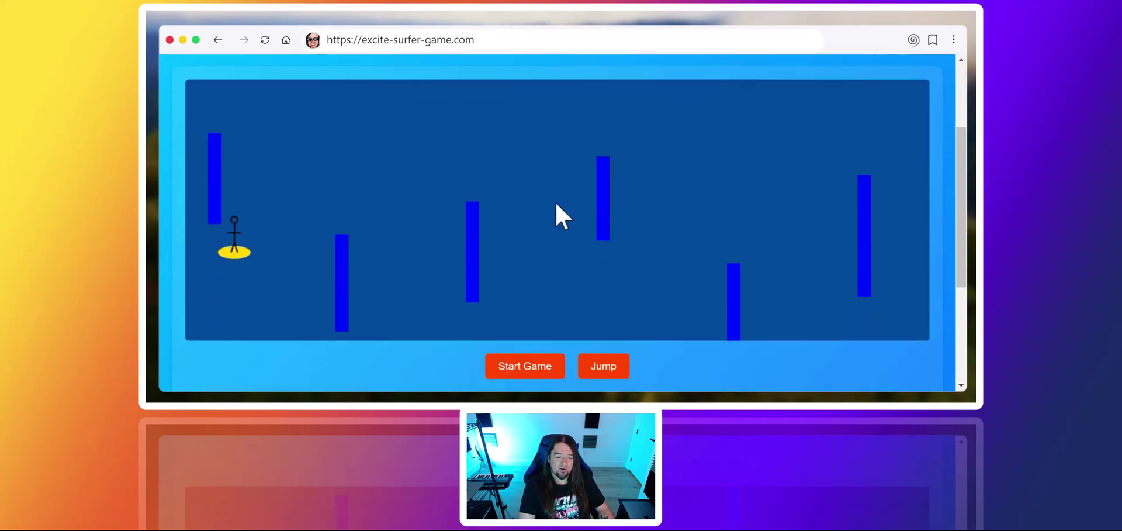
scroll(788, 173, up, 3)
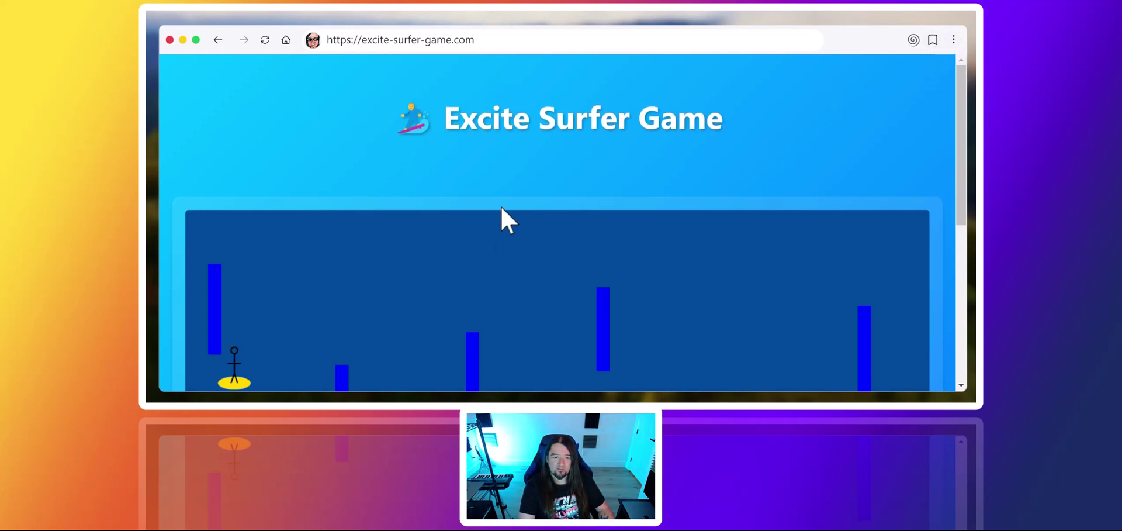
scroll(503, 217, down, 1)
Return to the WebSim home page, browse the Top Week projects and open the Interactive TV Room
click(287, 38)
scroll(568, 203, down, 2)
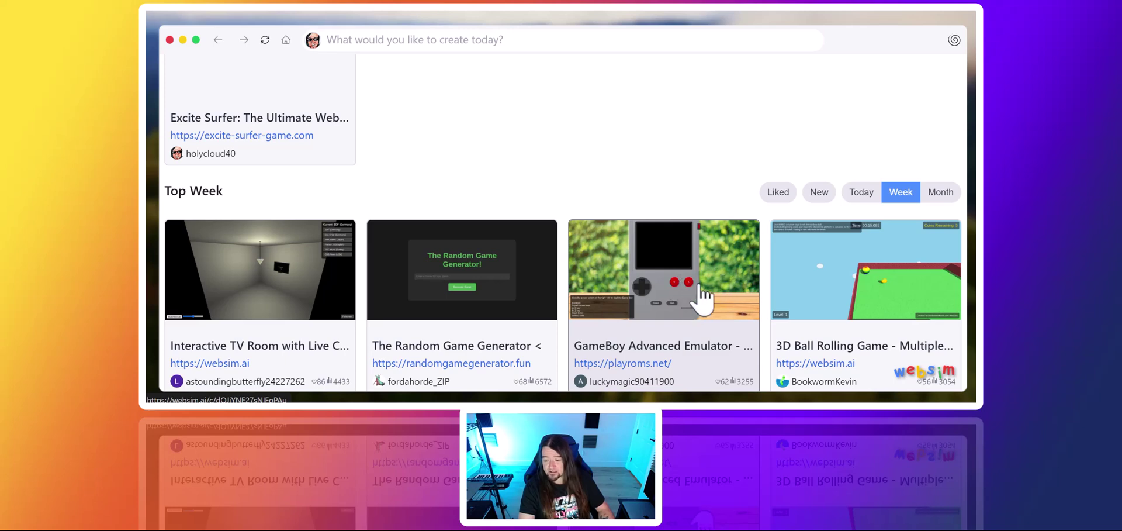
scroll(724, 295, down, 2)
scroll(602, 228, down, 3)
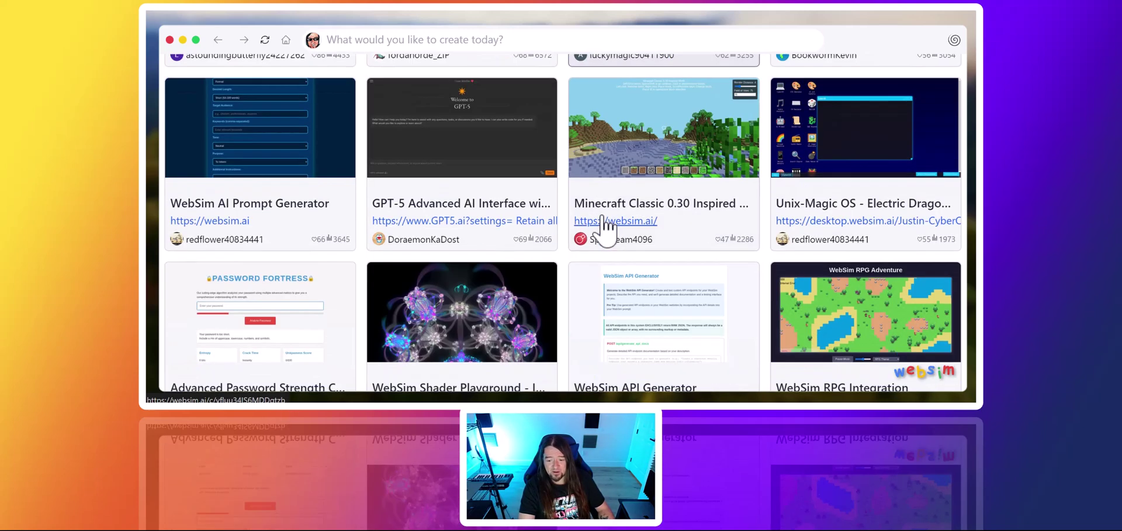
scroll(747, 260, up, 3)
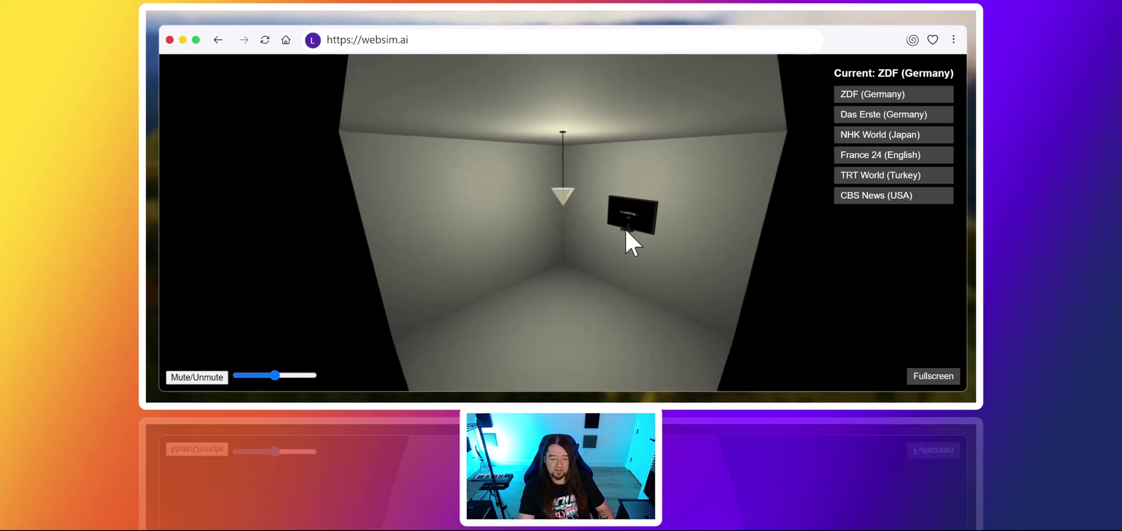
Switch the virtual room's television to CBS News (USA) and view the screen from closer up
click(866, 202)
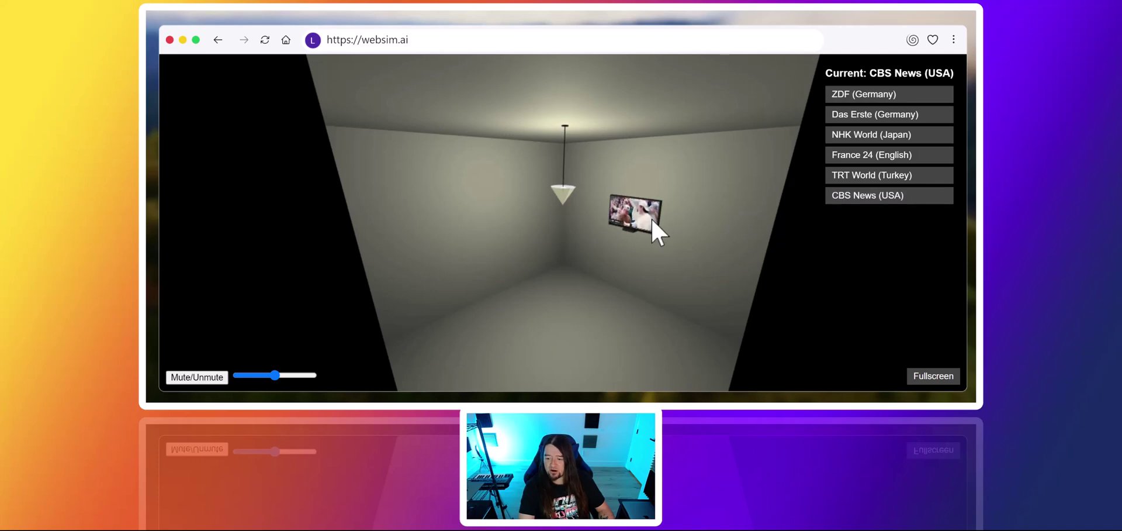
scroll(650, 222, up, 5)
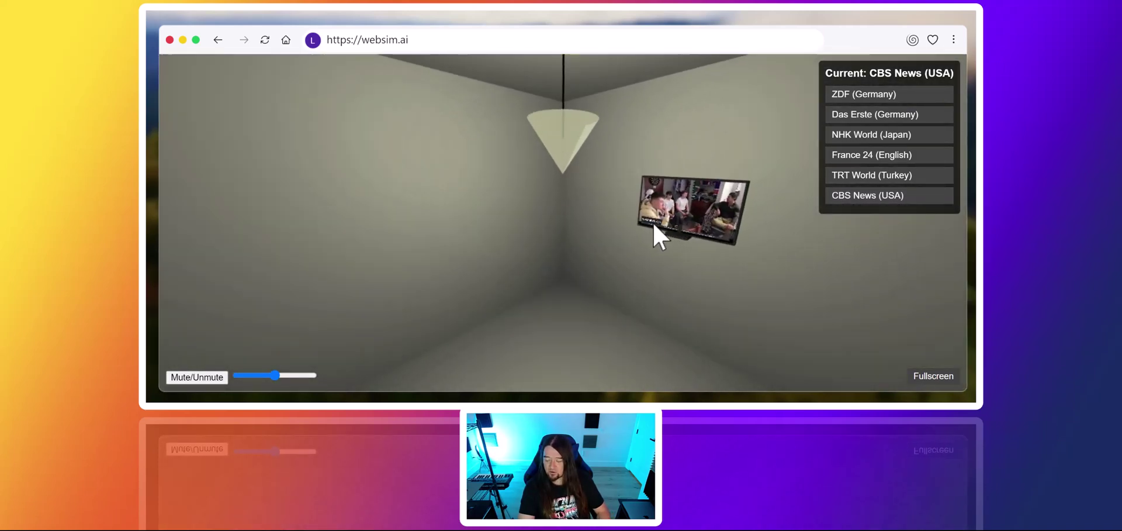
mouse_move(731, 199)
mouse_down()
mouse_move(668, 205)
mouse_move(794, 224)
mouse_move(735, 226)
mouse_move(746, 202)
mouse_up()
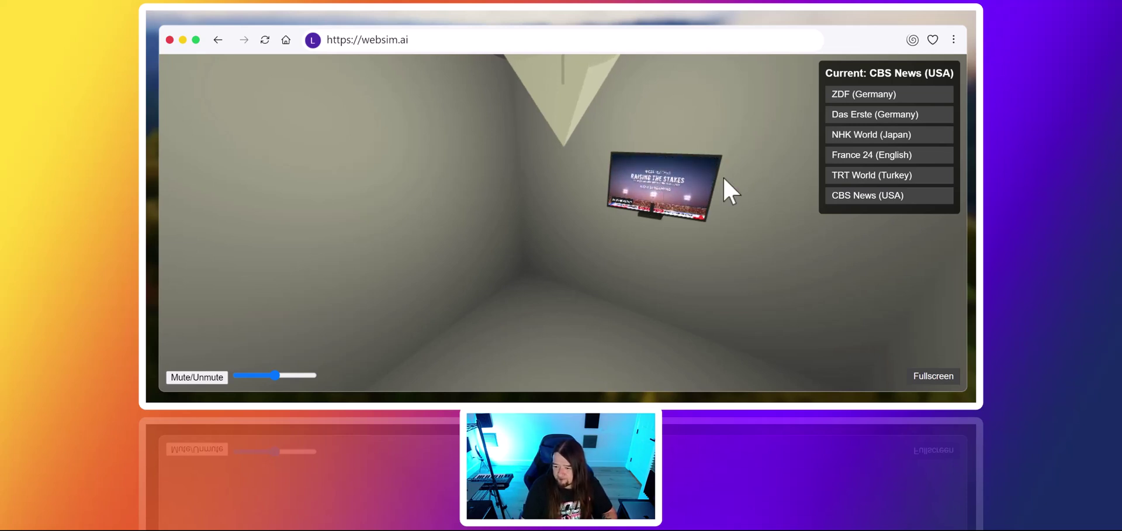
Try the ZDF (Germany) channel, face the television head-on, and switch it to Das Erste (Germany)
click(842, 95)
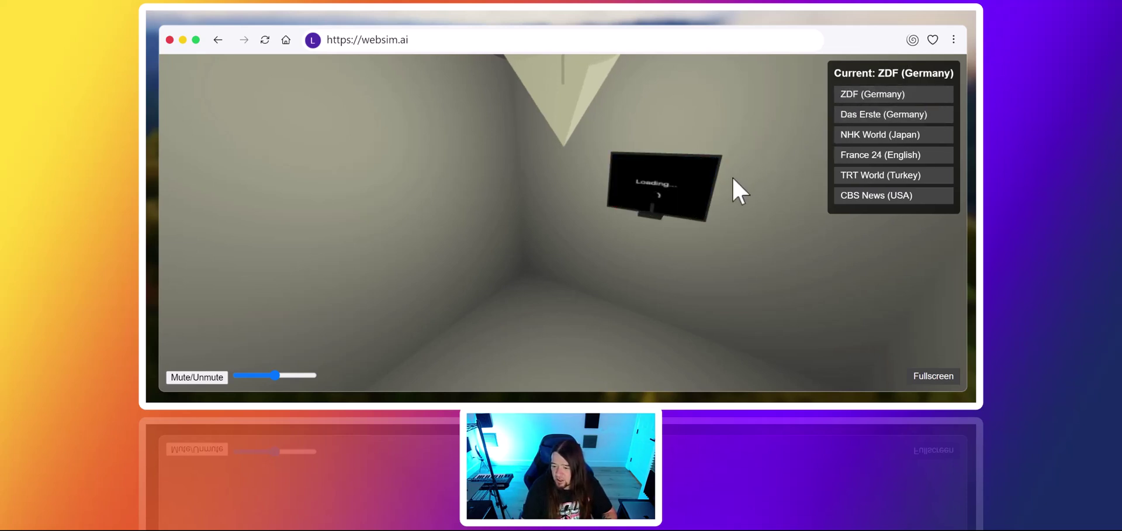
click(699, 191)
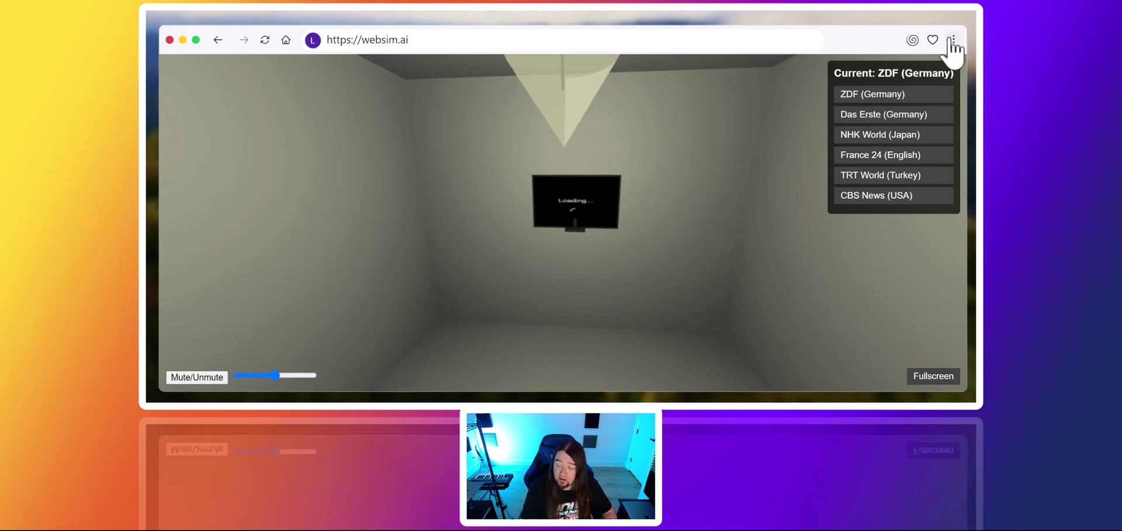
click(898, 117)
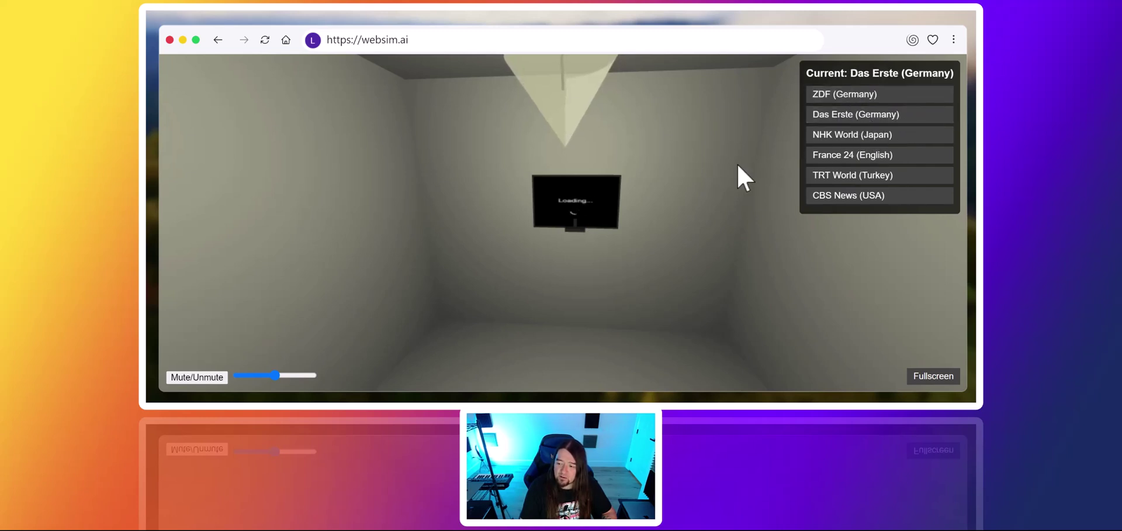